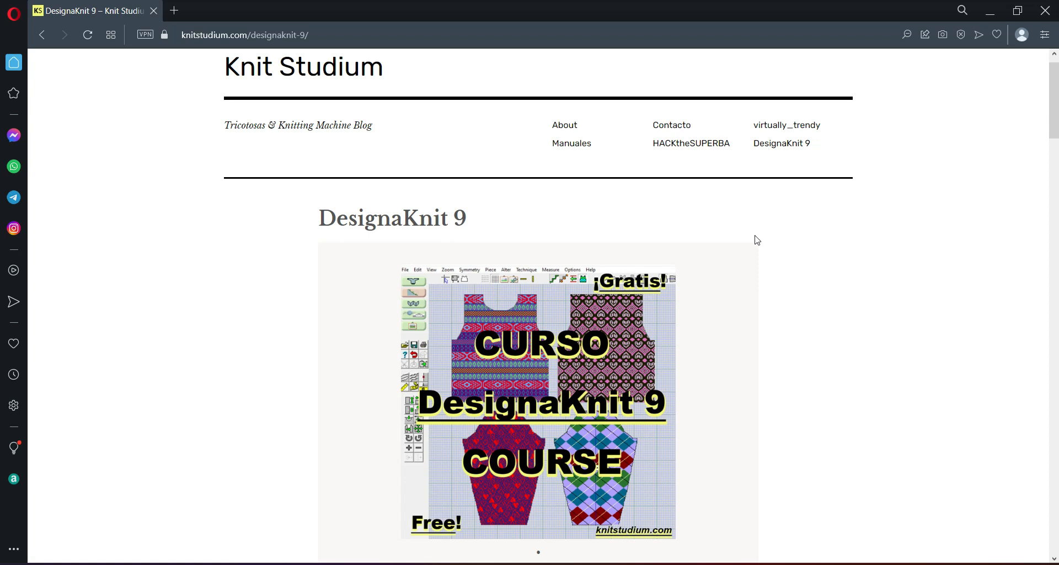
Switch to DesignaKnit 9 and go from Standard Garment Styling to Interactive Knitting, saving the shape as KS_test4.shp
{"action": "key", "text": "alt+Tab"}
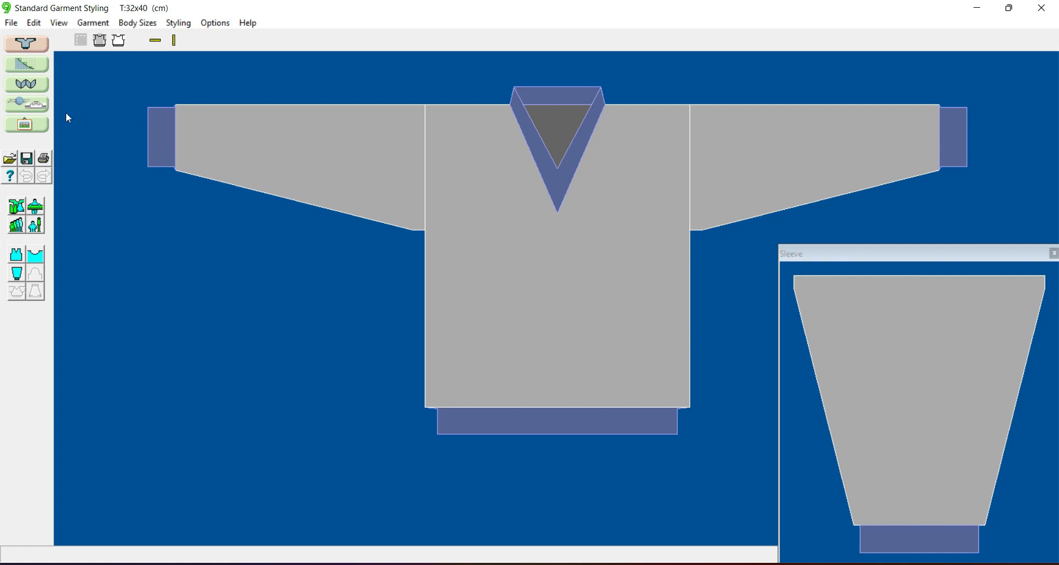
{"action": "left_click", "coordinate": [28, 105]}
{"action": "left_click", "coordinate": [475, 335]}
{"action": "left_click", "coordinate": [459, 438]}
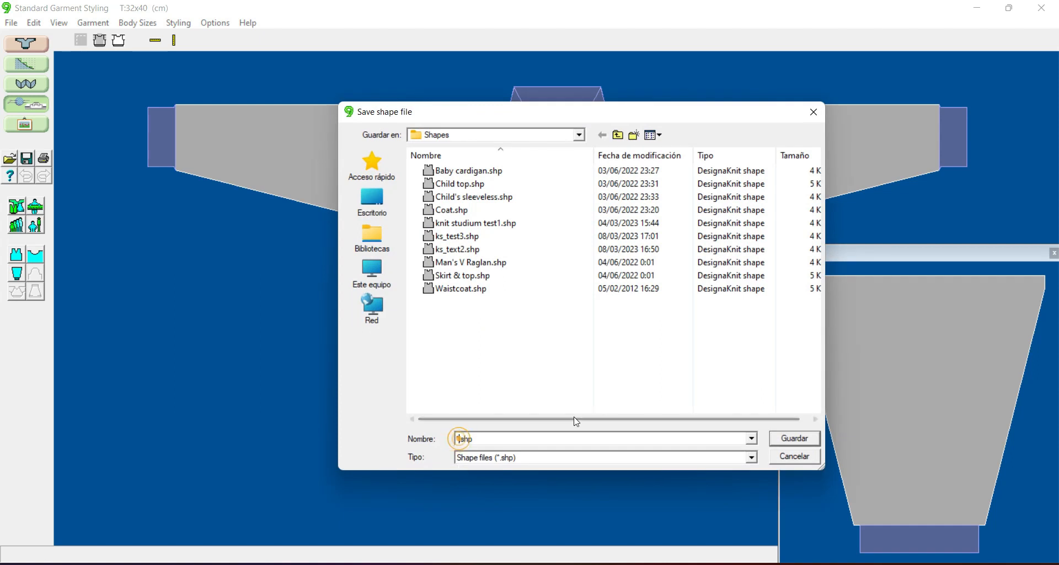
{"action": "type", "text": "KS_"}
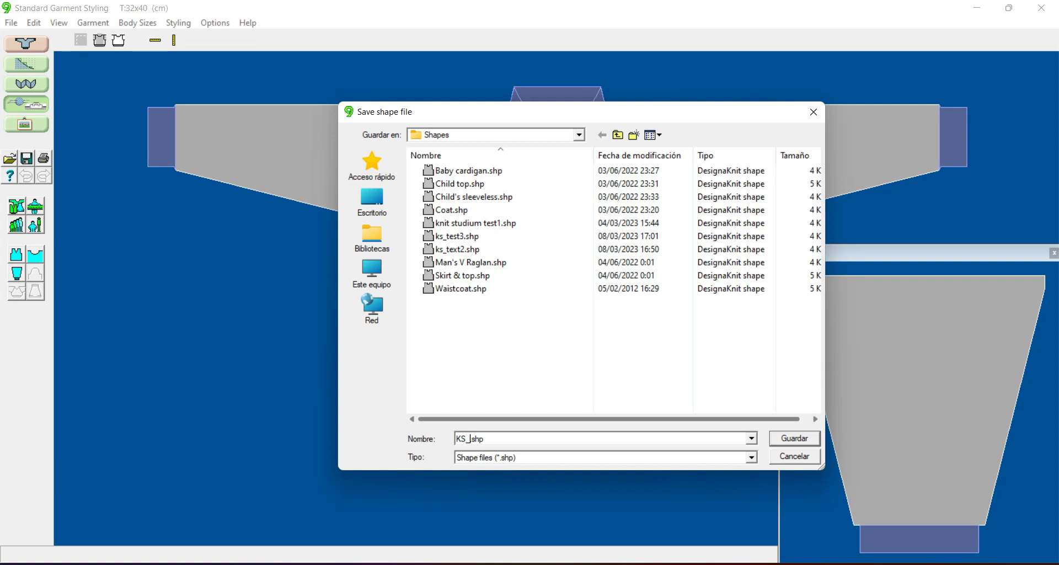
{"action": "type", "text": "test4"}
{"action": "left_click", "coordinate": [802, 441]}
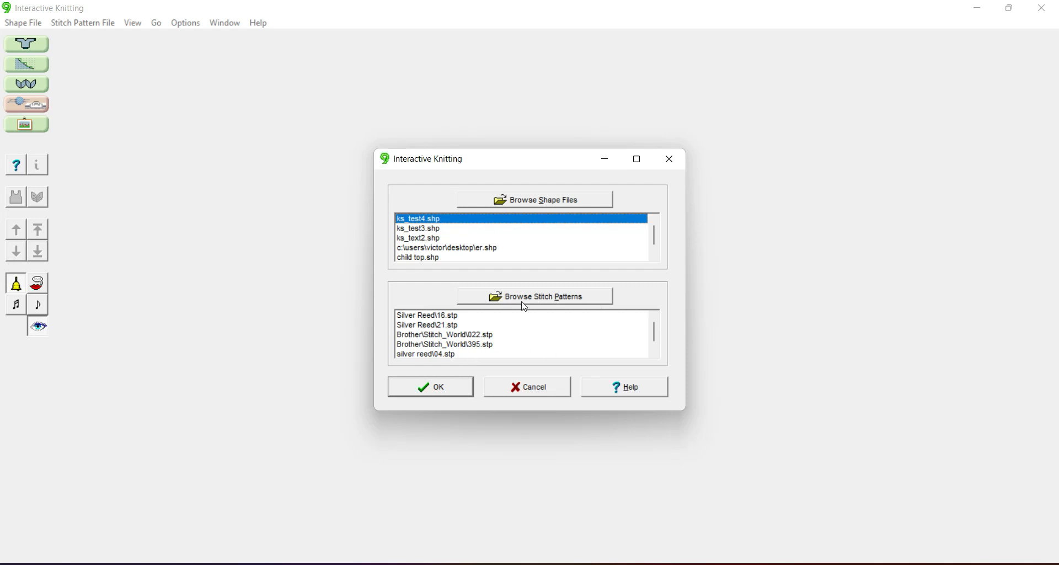
Load ks_test4.shp for interactive knitting and choose its FRONT piece, starting with the carriage on the right side
{"action": "left_click", "coordinate": [442, 395]}
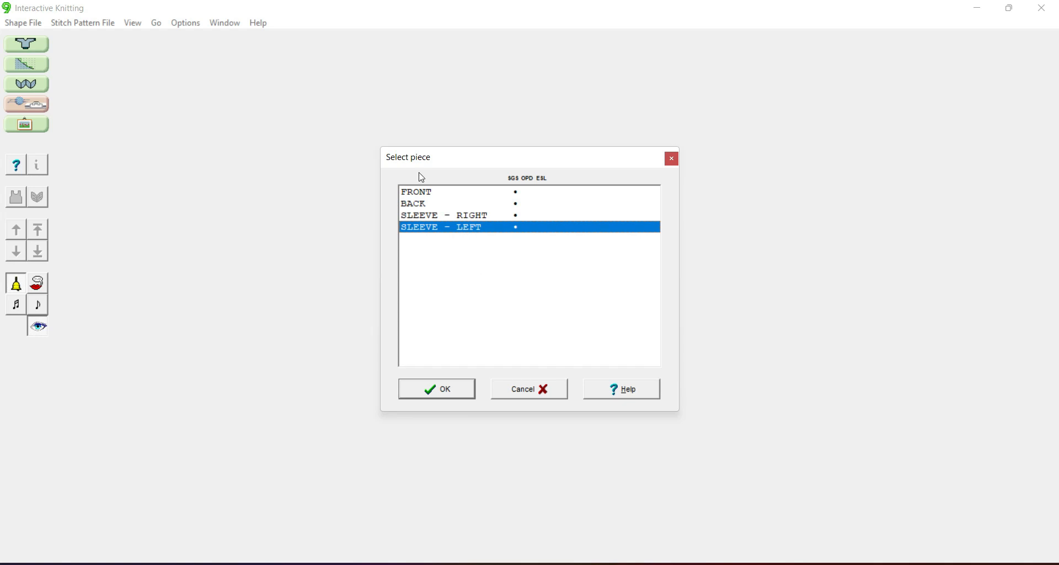
{"action": "left_click", "coordinate": [426, 195]}
{"action": "left_click", "coordinate": [429, 205]}
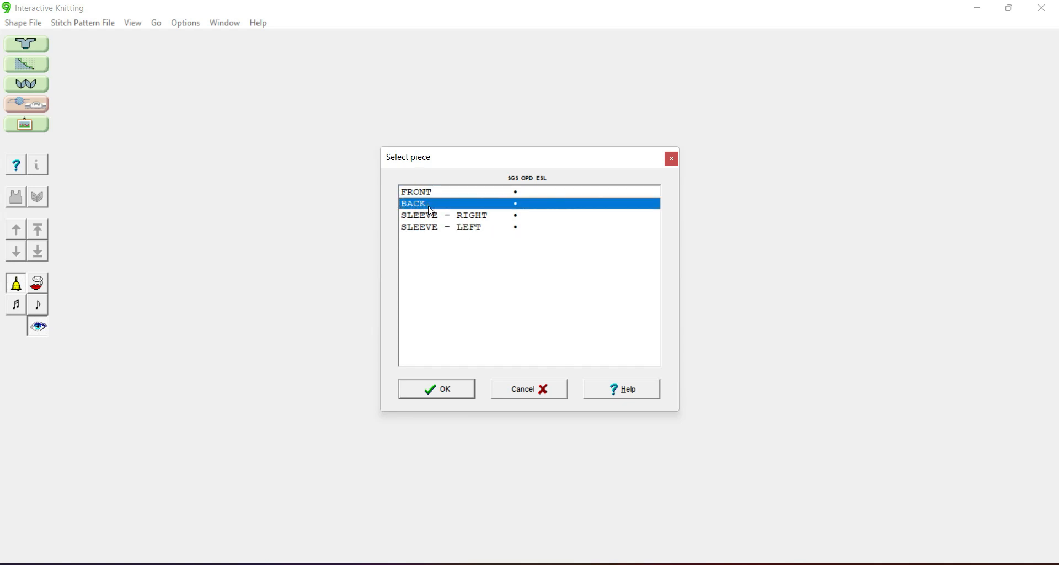
{"action": "left_click", "coordinate": [462, 219]}
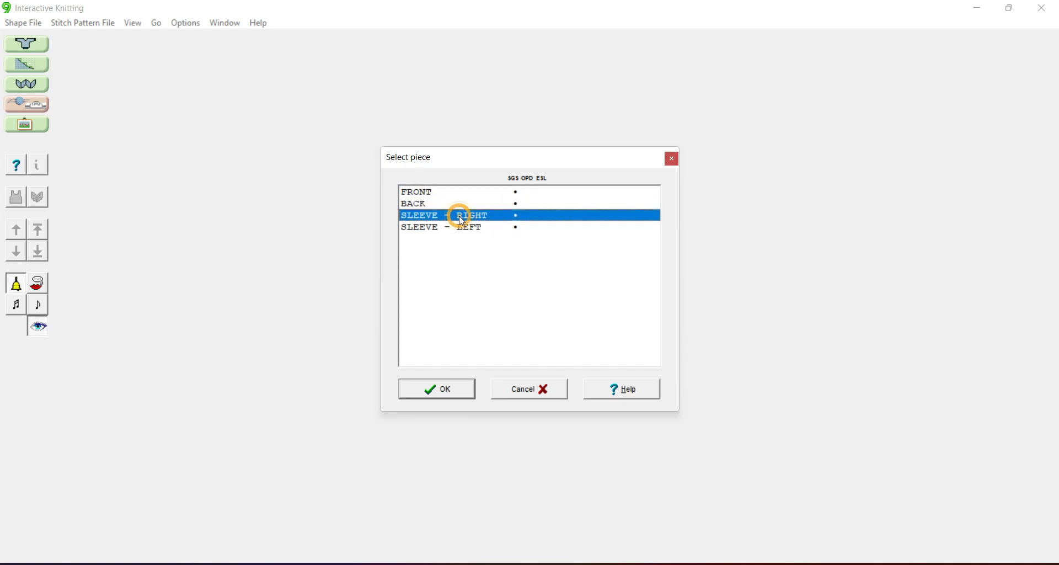
{"action": "left_click", "coordinate": [471, 232]}
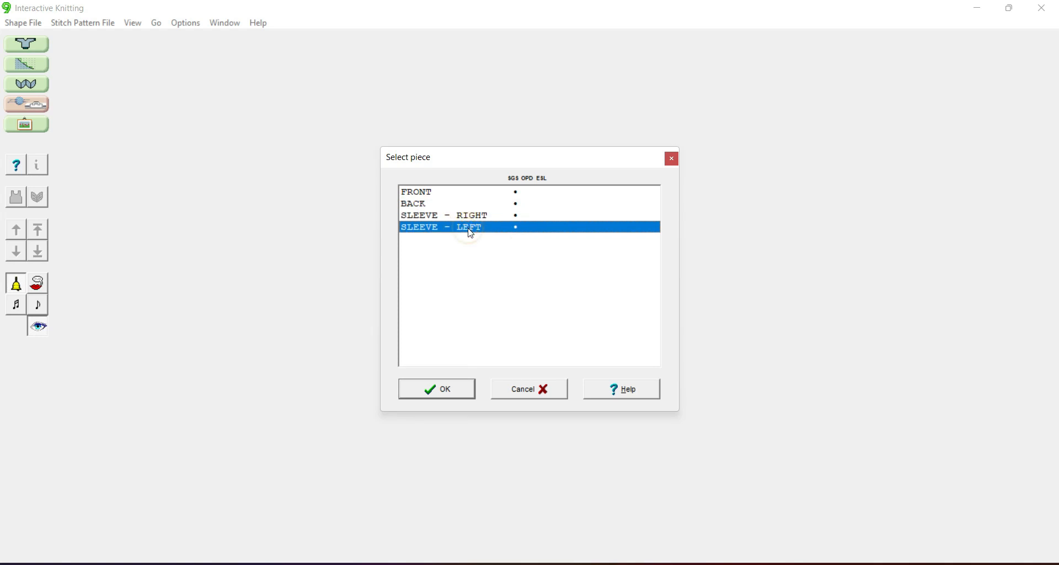
{"action": "left_click", "coordinate": [421, 193]}
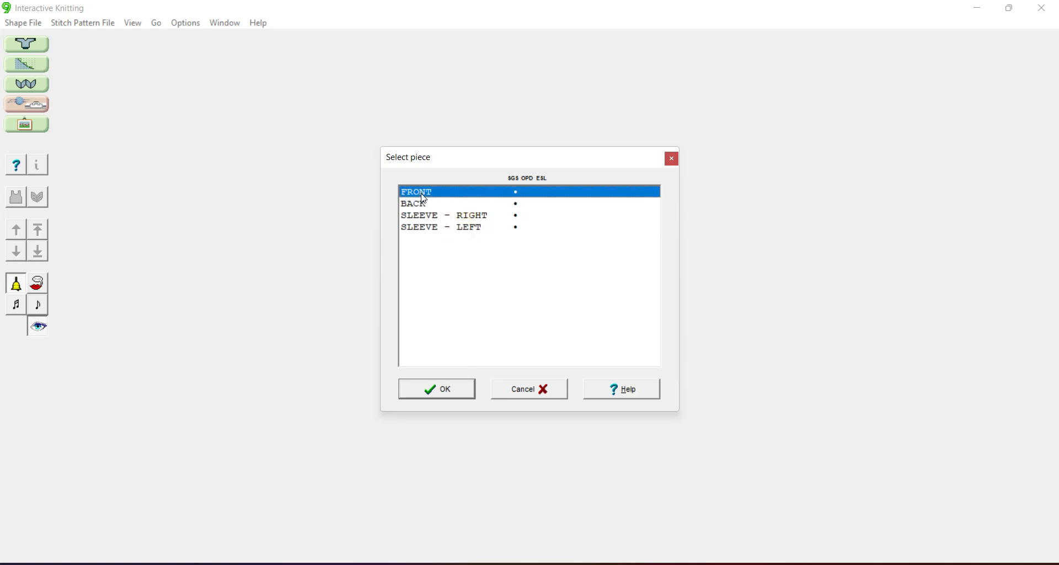
{"action": "left_click", "coordinate": [447, 389]}
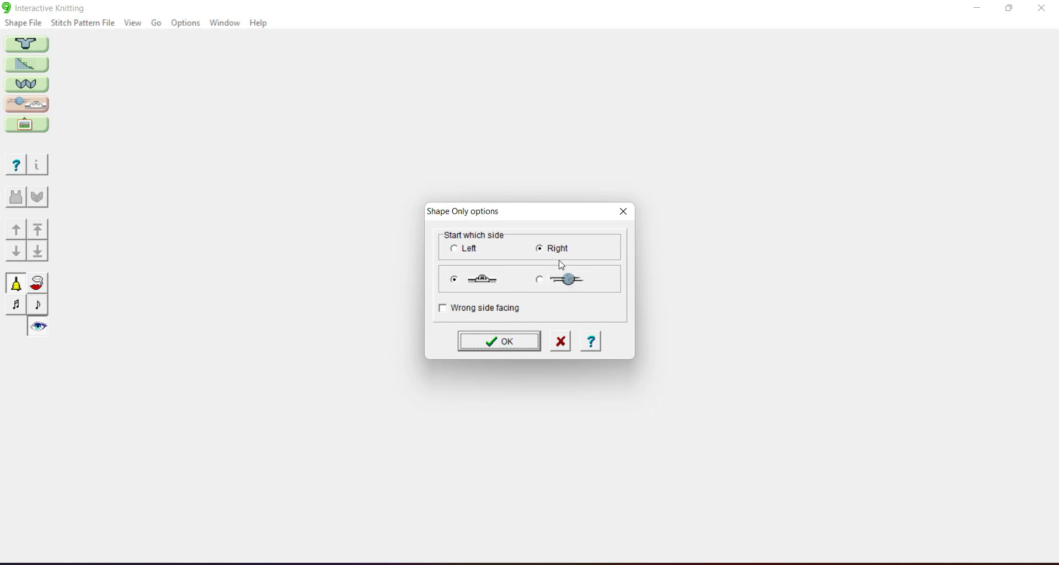
{"action": "left_click", "coordinate": [497, 346]}
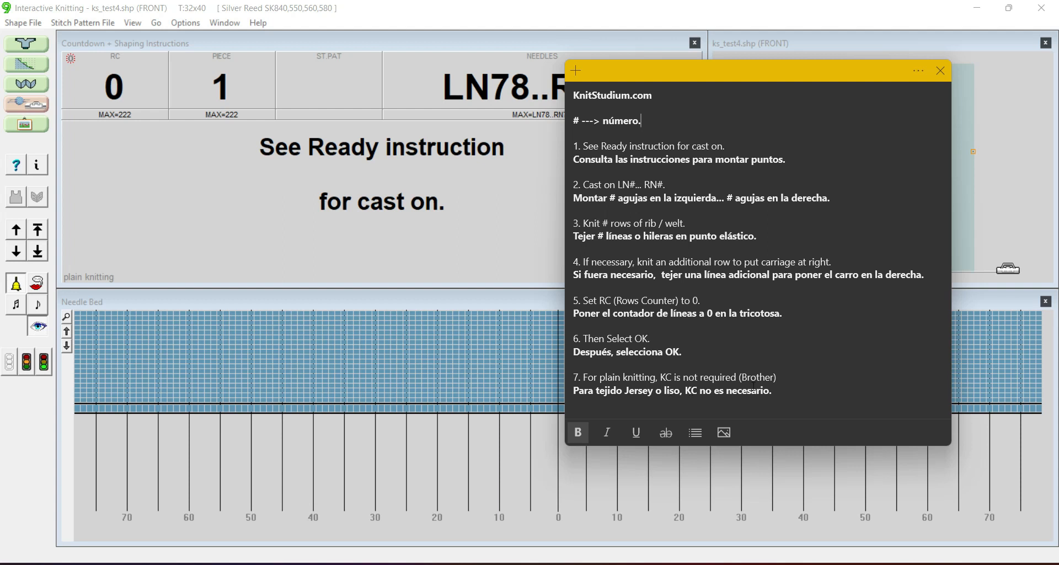
Bring up the second sticky note of translated knitting instructions to read items 8 to 18, and return to Interactive Knitting
{"action": "mouse_move", "coordinate": [770, 563]}
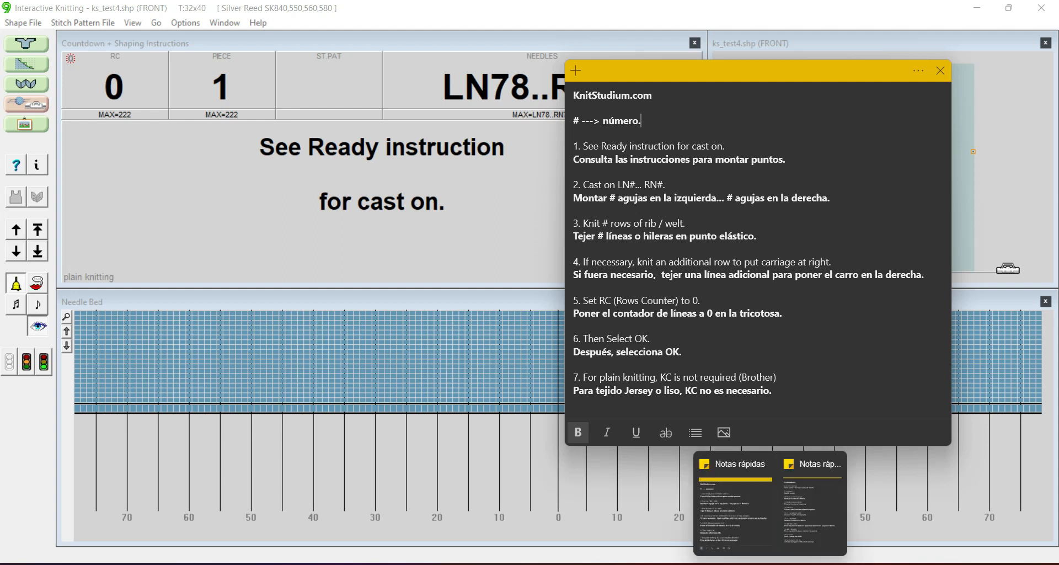
{"action": "left_click", "coordinate": [808, 535]}
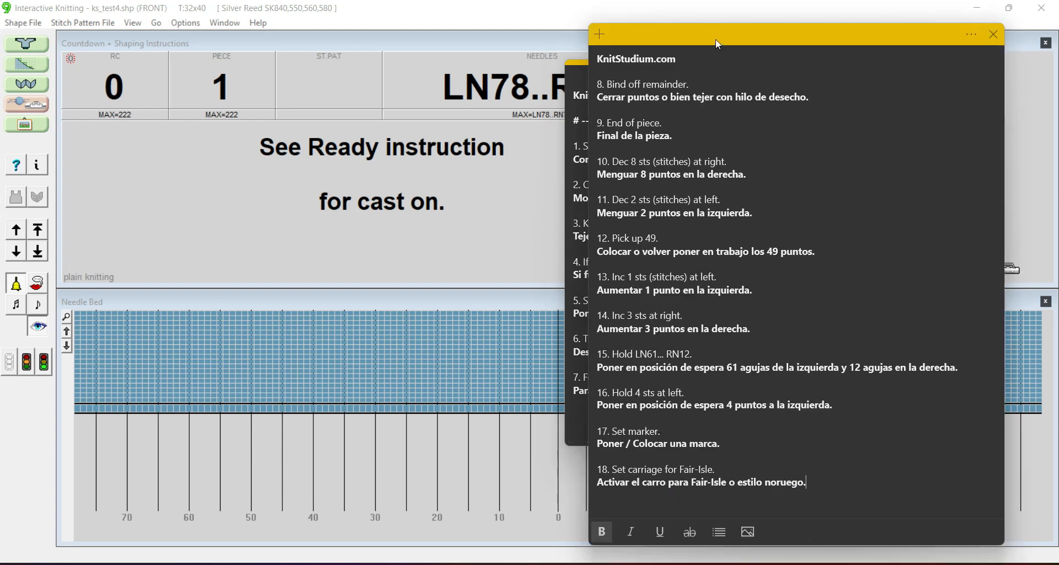
{"action": "left_click_drag", "start_coordinate": [714, 35], "coordinate": [698, 32]}
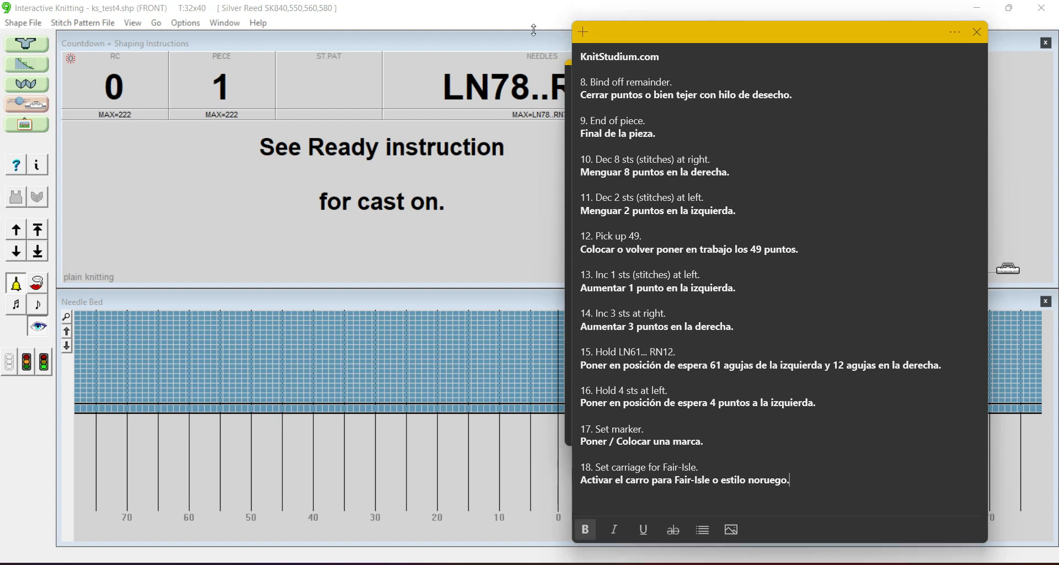
{"action": "left_click", "coordinate": [358, 16]}
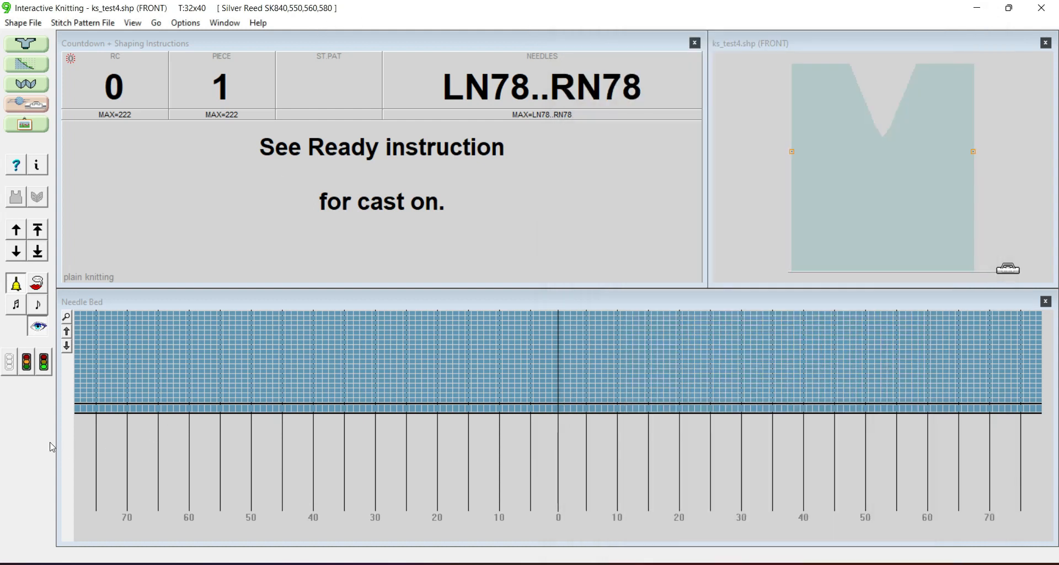
Read the Ready instruction for casting on and synchronizing the carriage, and cancel the Silverlink 5 link search
{"action": "left_click", "coordinate": [27, 364]}
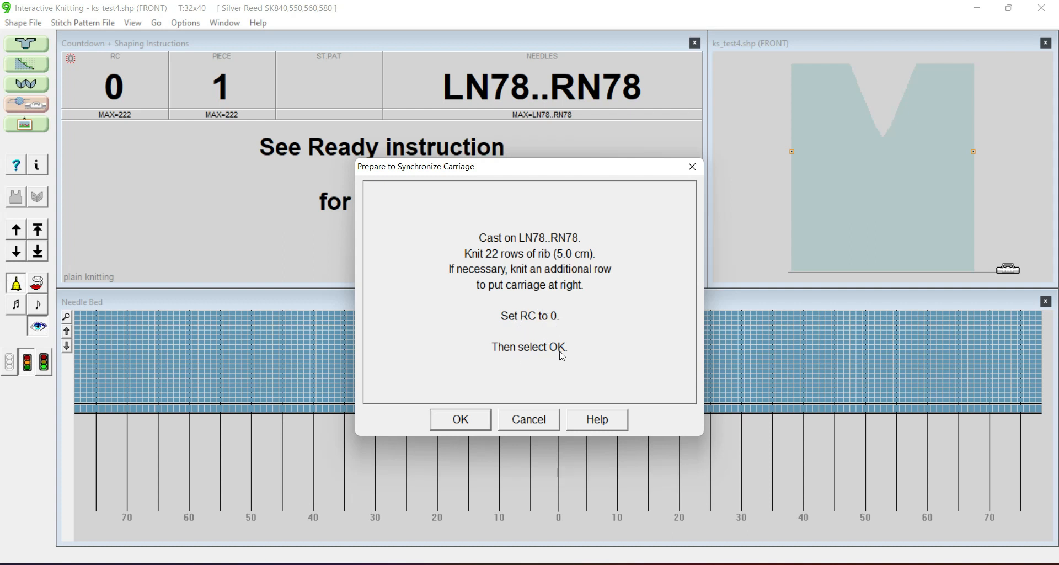
{"action": "left_click", "coordinate": [467, 421]}
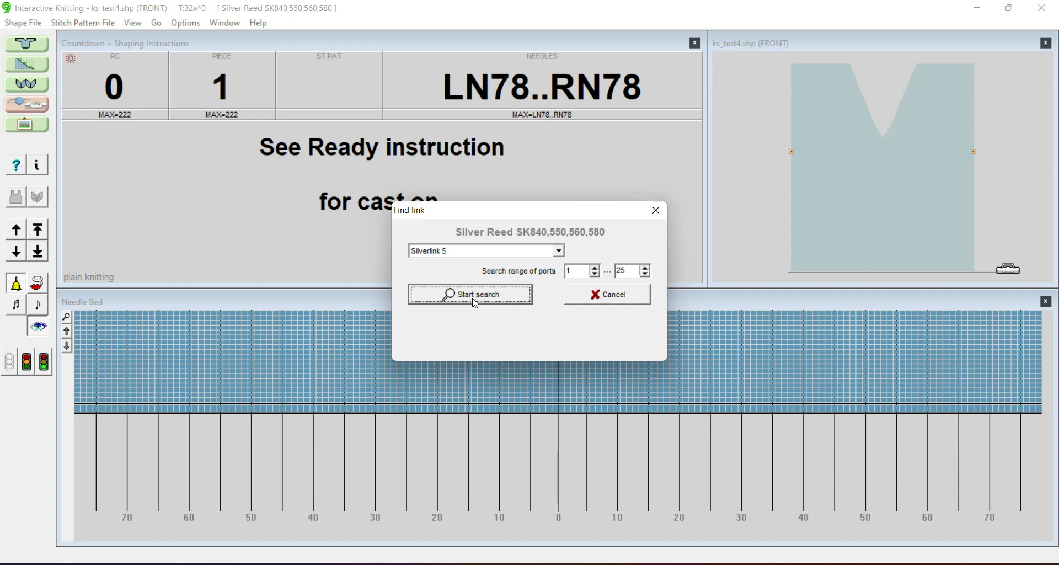
{"action": "left_click", "coordinate": [617, 299]}
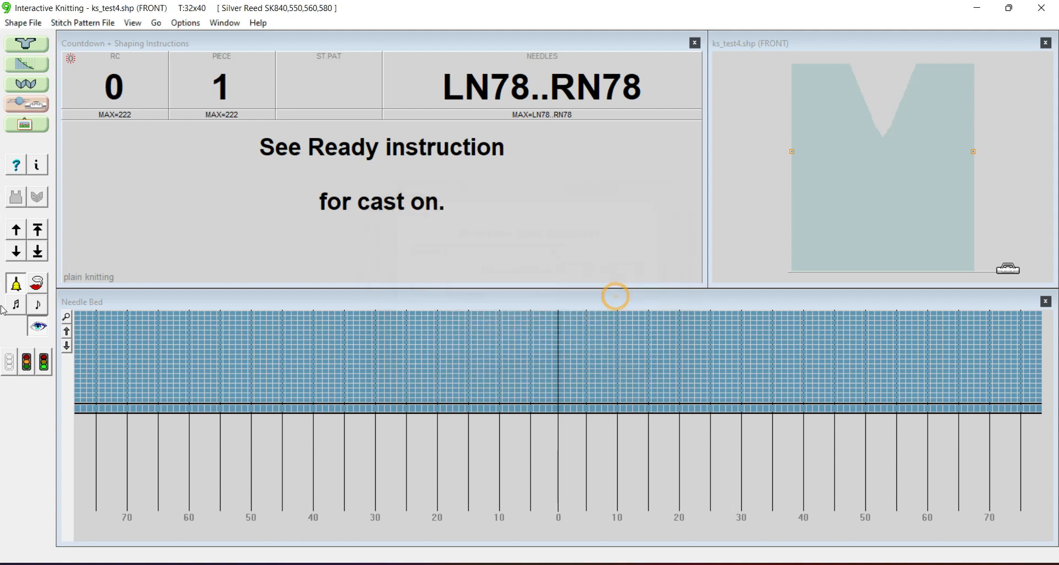
{"action": "key", "text": "alt"}
Advance the front piece's knitting one row at a time from the cast-on to row 18
{"action": "left_click", "coordinate": [16, 233]}
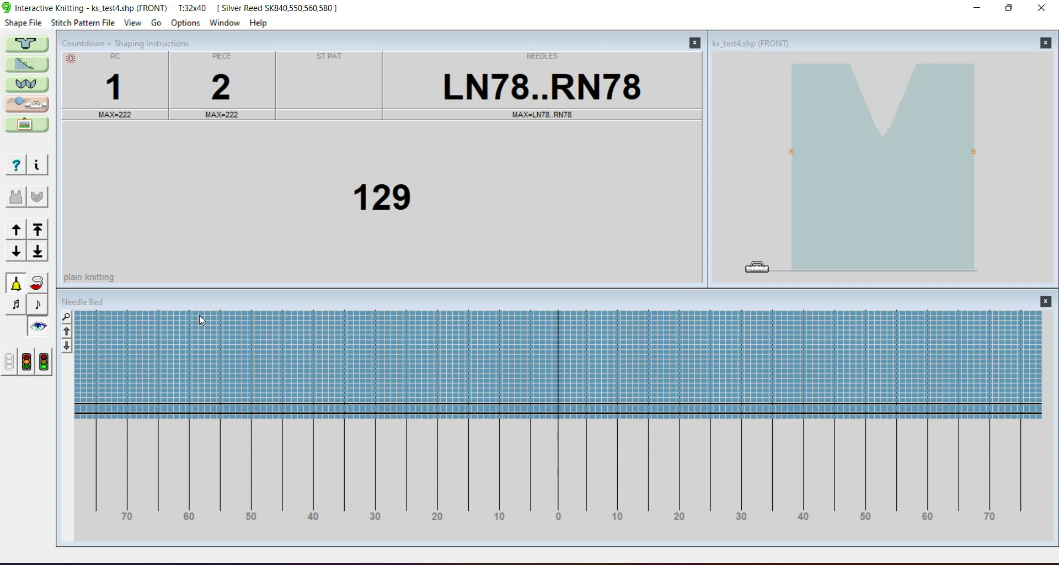
{"action": "left_click", "coordinate": [15, 230]}
{"action": "left_click", "coordinate": [15, 230]}
{"action": "left_click", "coordinate": [15, 230]}
{"action": "left_click", "coordinate": [15, 230]}
{"action": "left_click", "coordinate": [15, 230]}
{"action": "left_click", "coordinate": [15, 230]}
{"action": "left_click", "coordinate": [15, 230]}
{"action": "left_click", "coordinate": [15, 230]}
{"action": "left_click", "coordinate": [15, 230]}
{"action": "left_click", "coordinate": [15, 230]}
{"action": "left_click", "coordinate": [15, 230]}
{"action": "left_click", "coordinate": [15, 230]}
{"action": "left_click", "coordinate": [15, 230]}
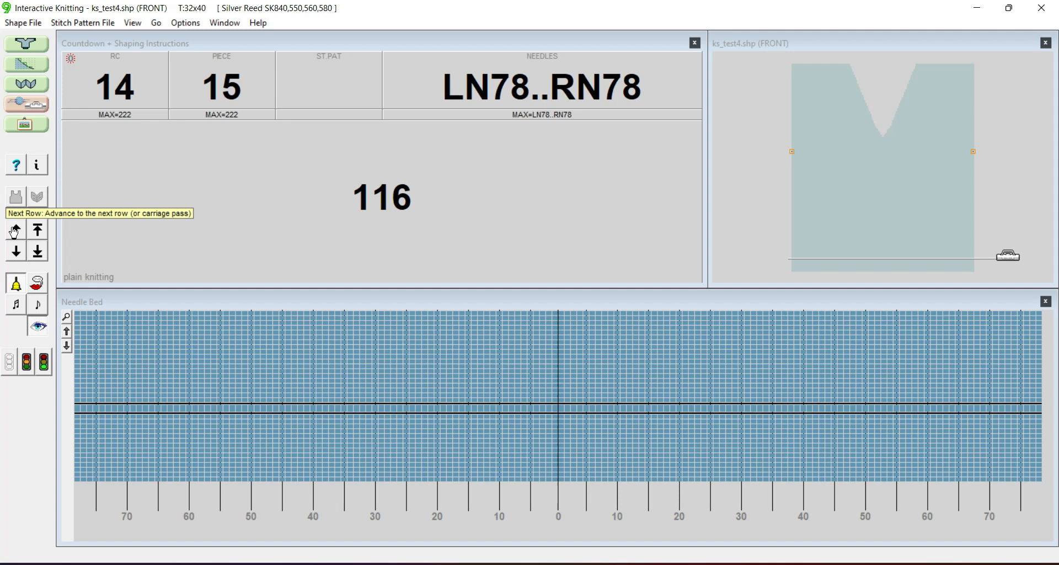
{"action": "left_click", "coordinate": [15, 230]}
{"action": "left_click", "coordinate": [14, 230]}
{"action": "left_click", "coordinate": [15, 230]}
{"action": "left_click", "coordinate": [14, 230]}
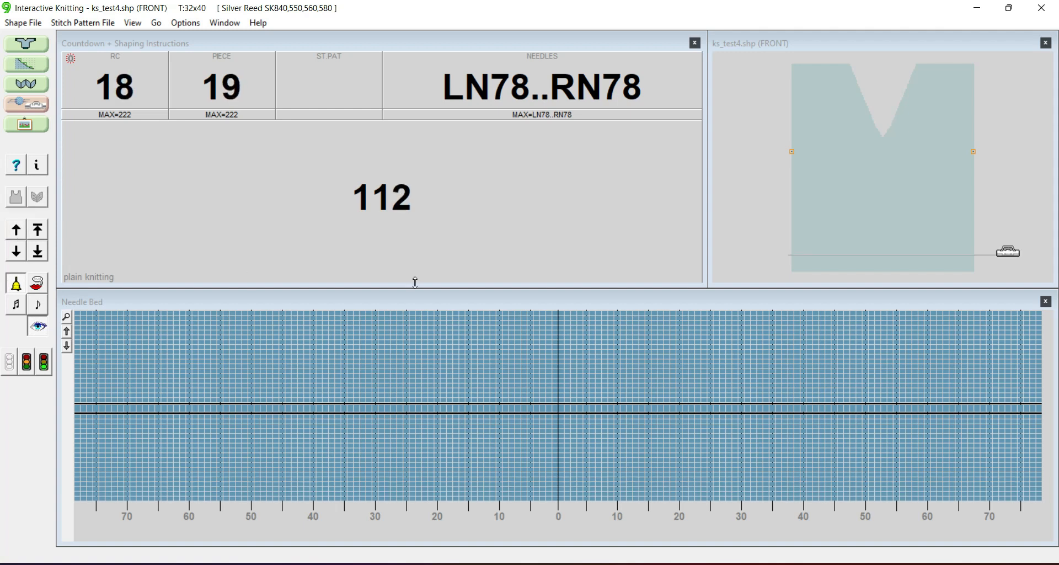
Jump to row 122 just below the front piece's side markers and advance row by row to row 130
{"action": "left_click", "coordinate": [795, 158]}
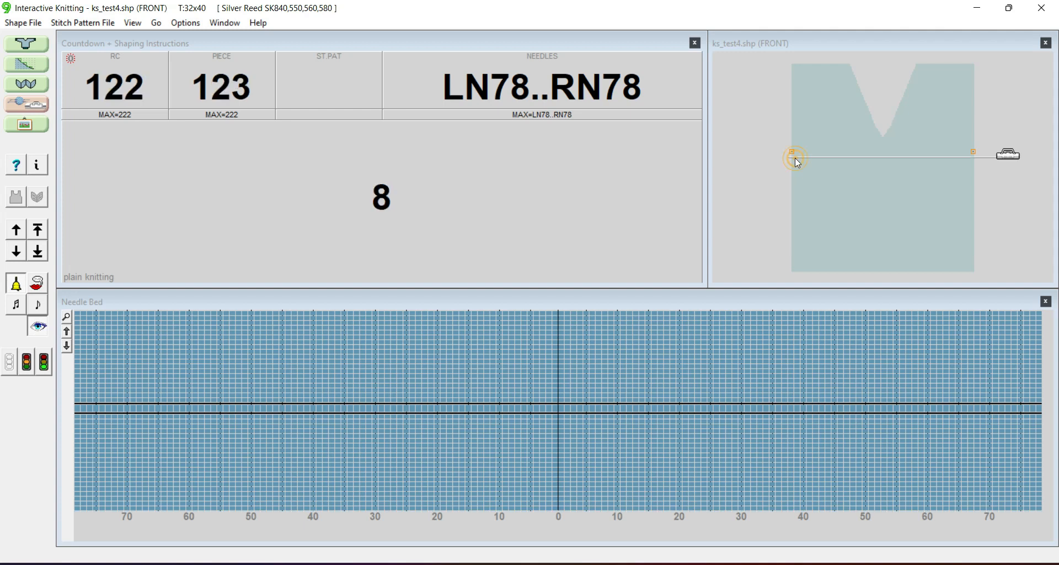
{"action": "left_click", "coordinate": [16, 231]}
{"action": "left_click", "coordinate": [16, 231]}
{"action": "left_click", "coordinate": [16, 230]}
{"action": "left_click", "coordinate": [16, 231]}
{"action": "left_click", "coordinate": [16, 231]}
{"action": "left_click", "coordinate": [16, 231]}
{"action": "left_click", "coordinate": [16, 231]}
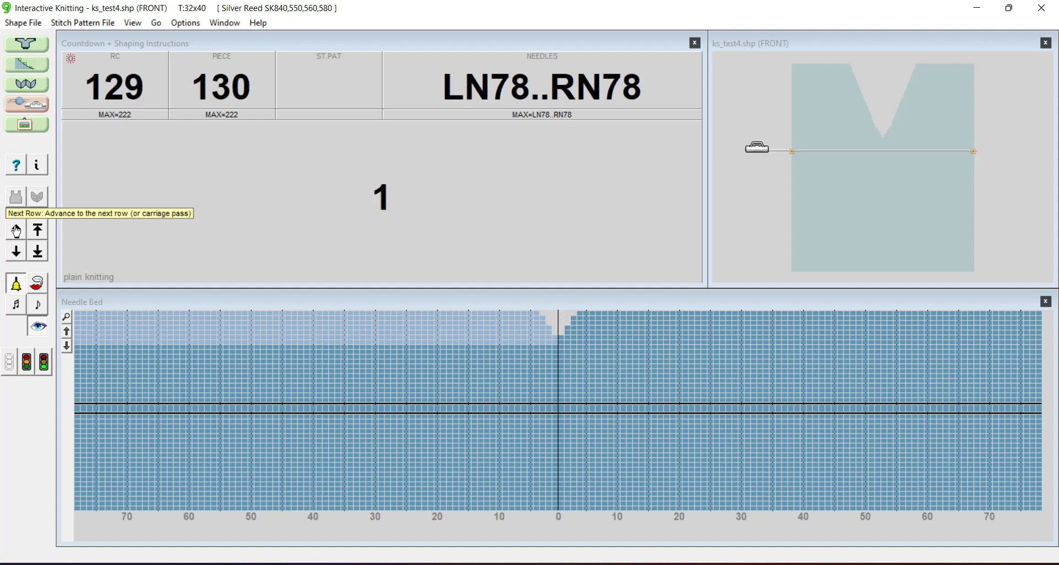
{"action": "left_click", "coordinate": [16, 230]}
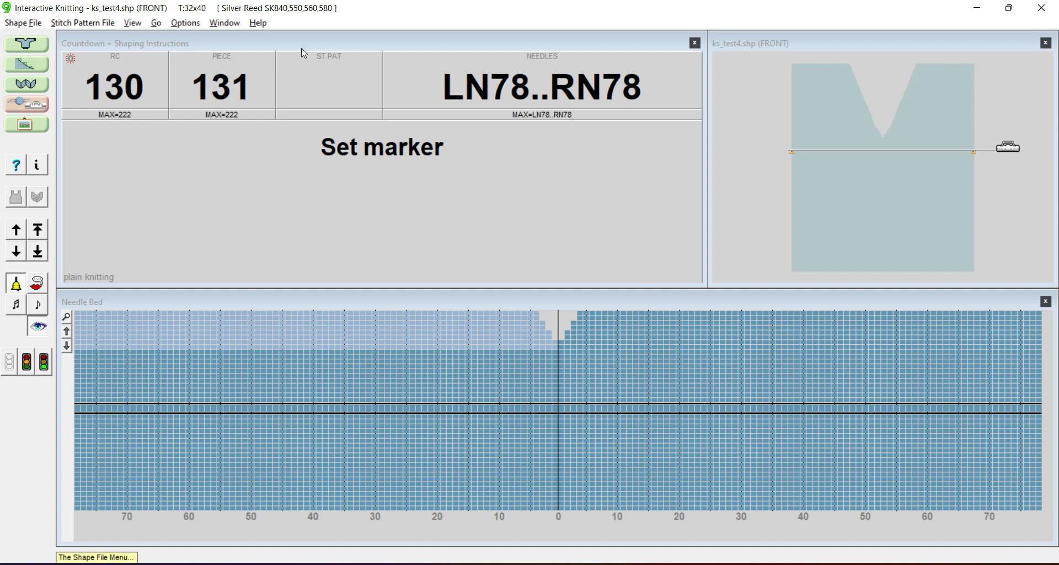
Go to Original Pattern Drafting with knit studium test1.shp and select the front, back and sleeve pieces in turn
{"action": "left_click", "coordinate": [24, 66]}
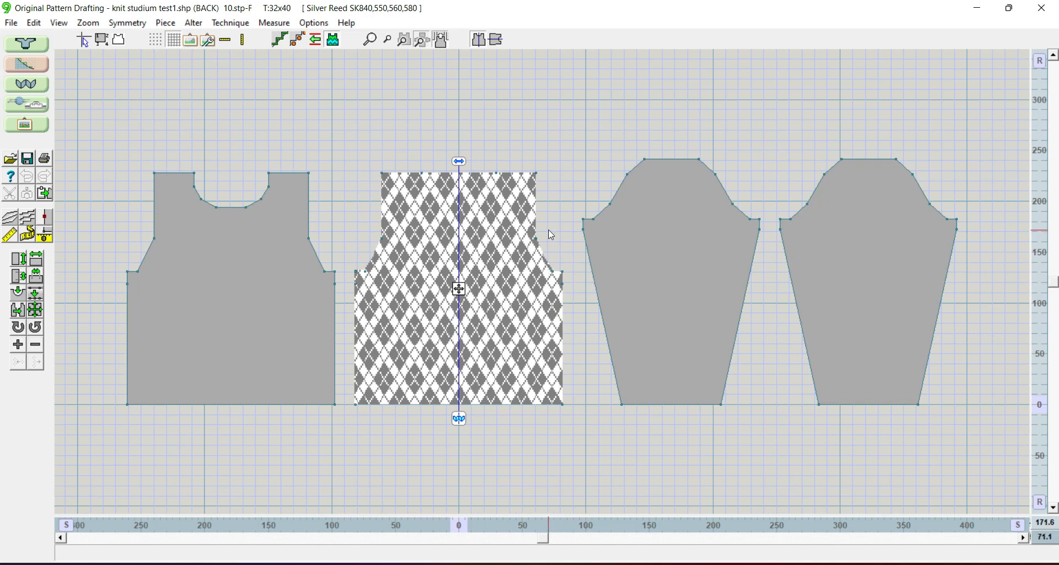
{"action": "left_click", "coordinate": [247, 279]}
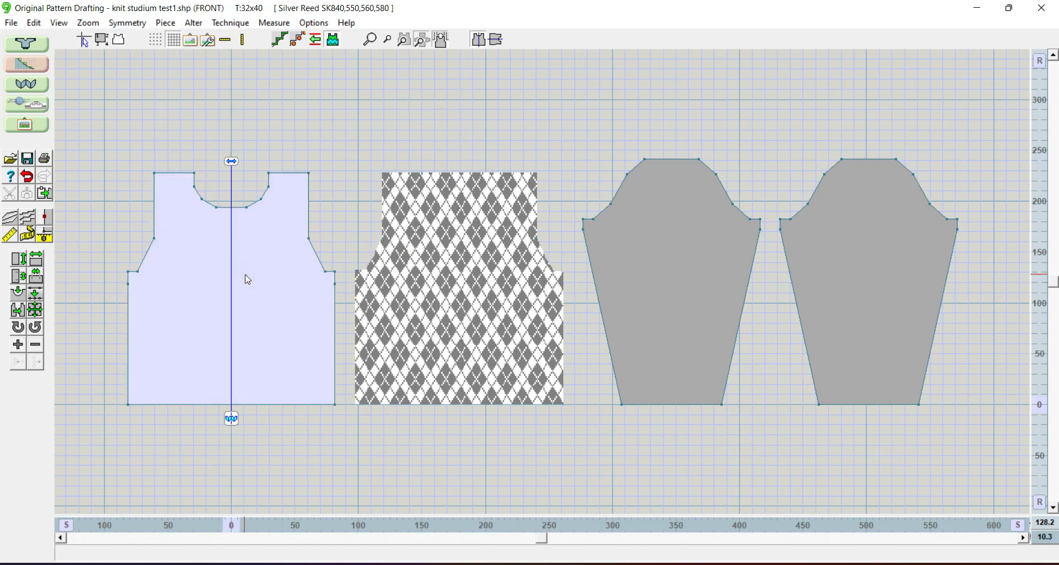
{"action": "left_click", "coordinate": [479, 265]}
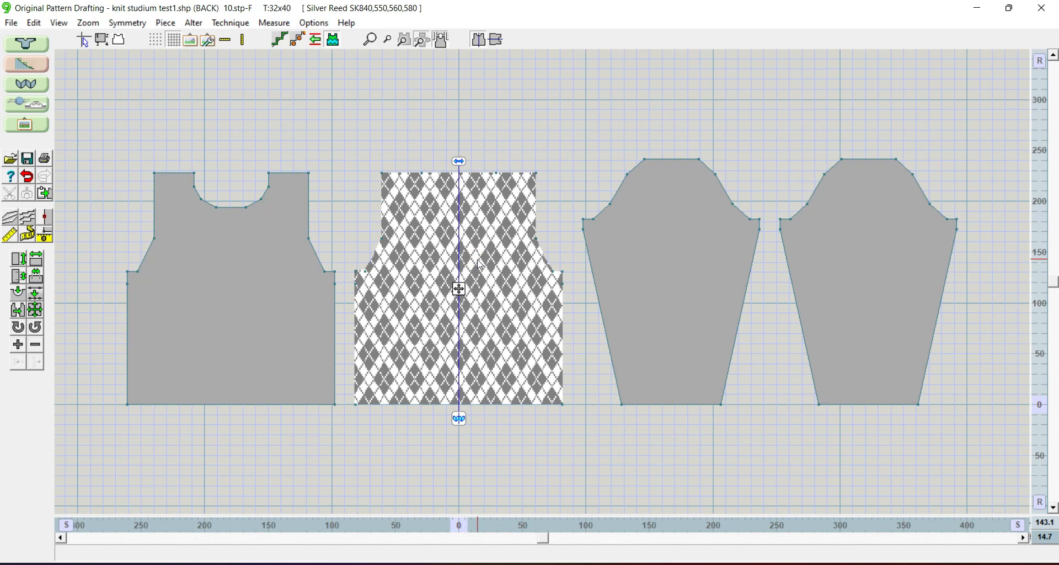
{"action": "left_click", "coordinate": [680, 270]}
{"action": "left_click", "coordinate": [845, 260]}
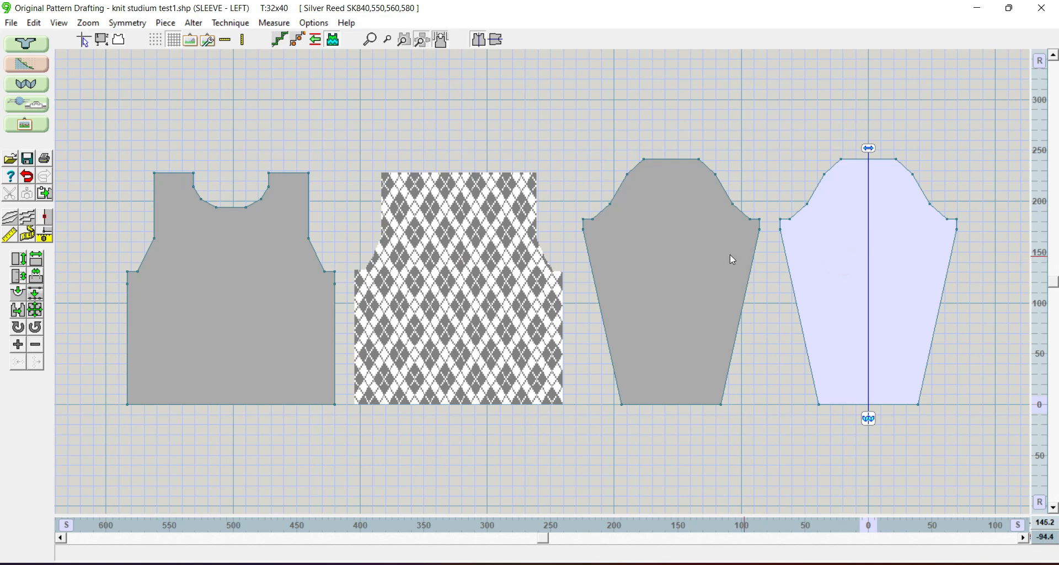
Fill the right sleeve with the weave2.stp stitch pattern from the DesignaKnit 9 stitch pattern library
{"action": "left_click", "coordinate": [668, 248]}
{"action": "left_click", "coordinate": [670, 252]}
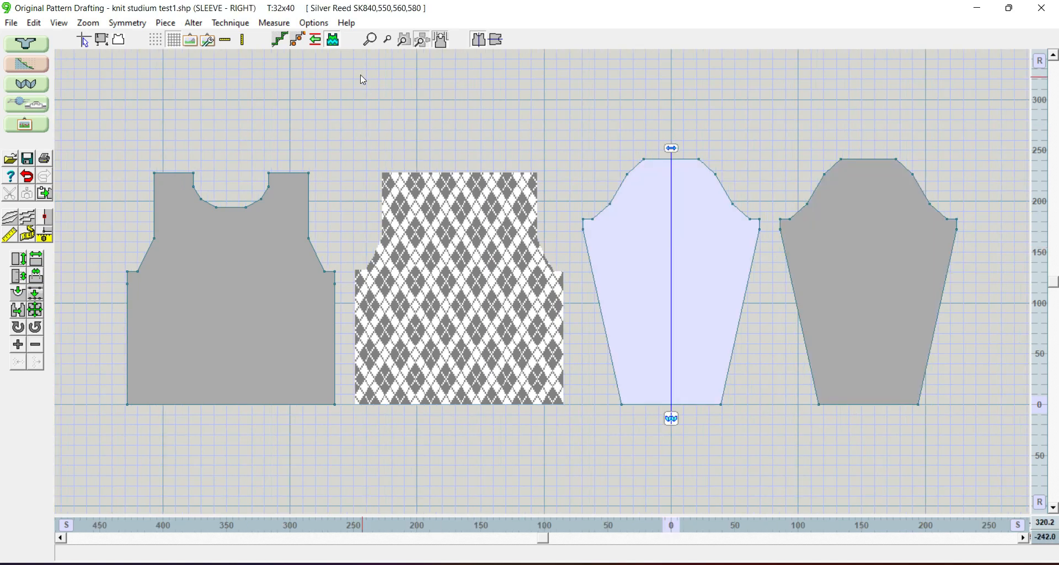
{"action": "left_click", "coordinate": [334, 40]}
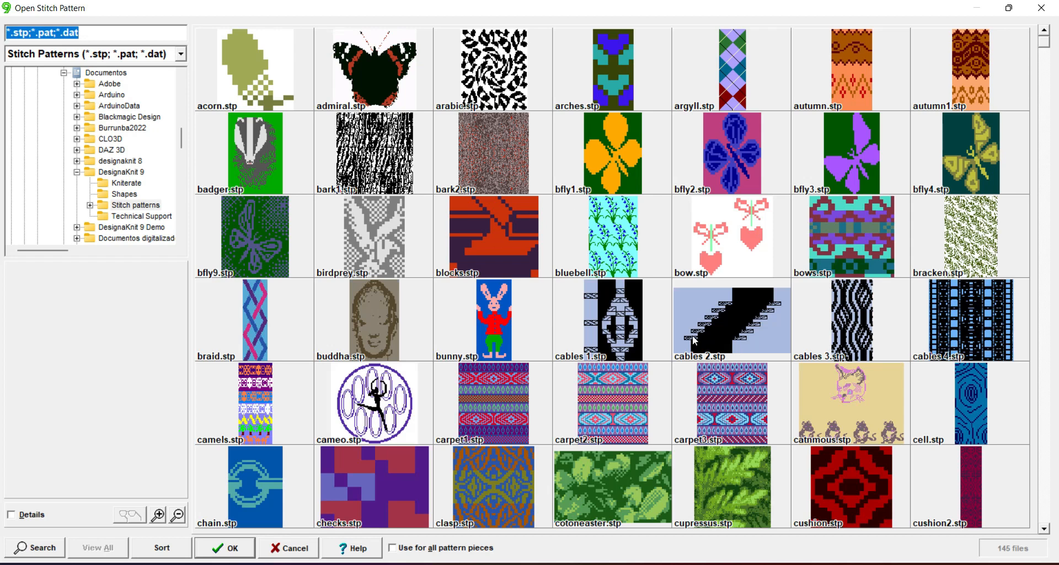
{"action": "scroll", "coordinate": [694, 340], "scroll_direction": "down", "scroll_amount": 6}
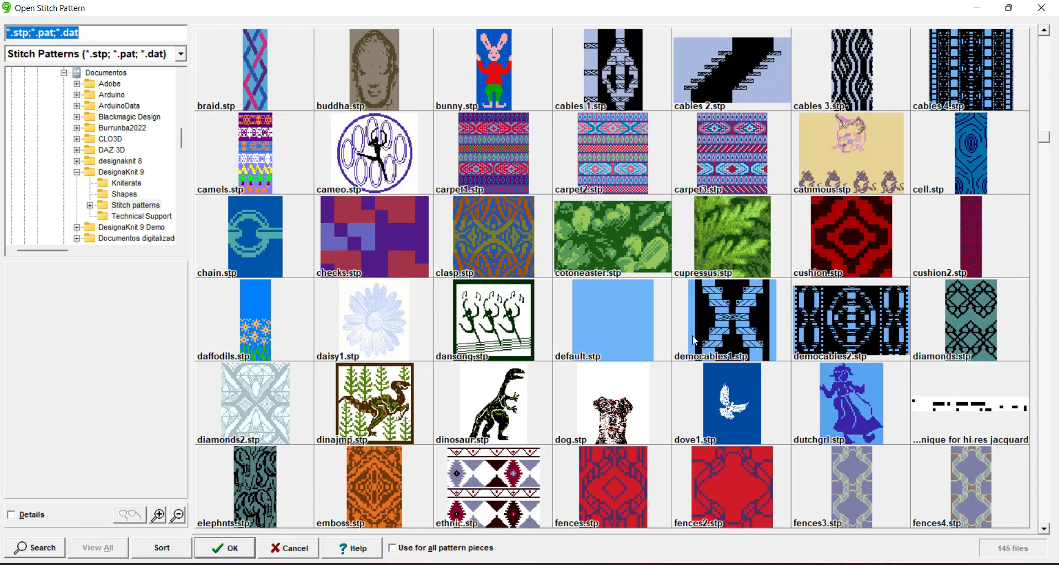
{"action": "scroll", "coordinate": [694, 340], "scroll_direction": "down", "scroll_amount": 3}
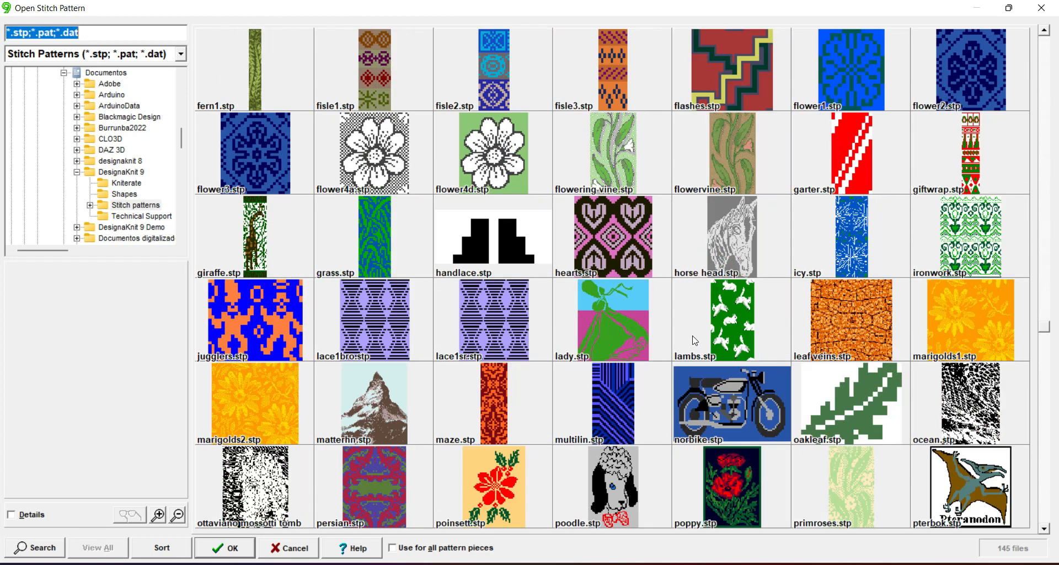
{"action": "scroll", "coordinate": [694, 340], "scroll_direction": "down", "scroll_amount": 6}
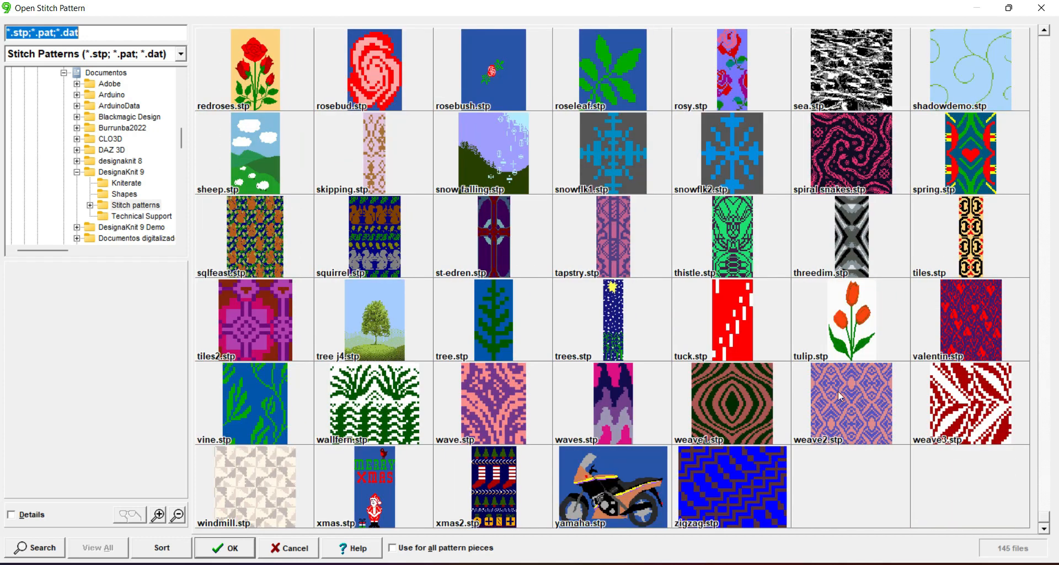
{"action": "left_click", "coordinate": [847, 390]}
{"action": "left_click", "coordinate": [221, 552]}
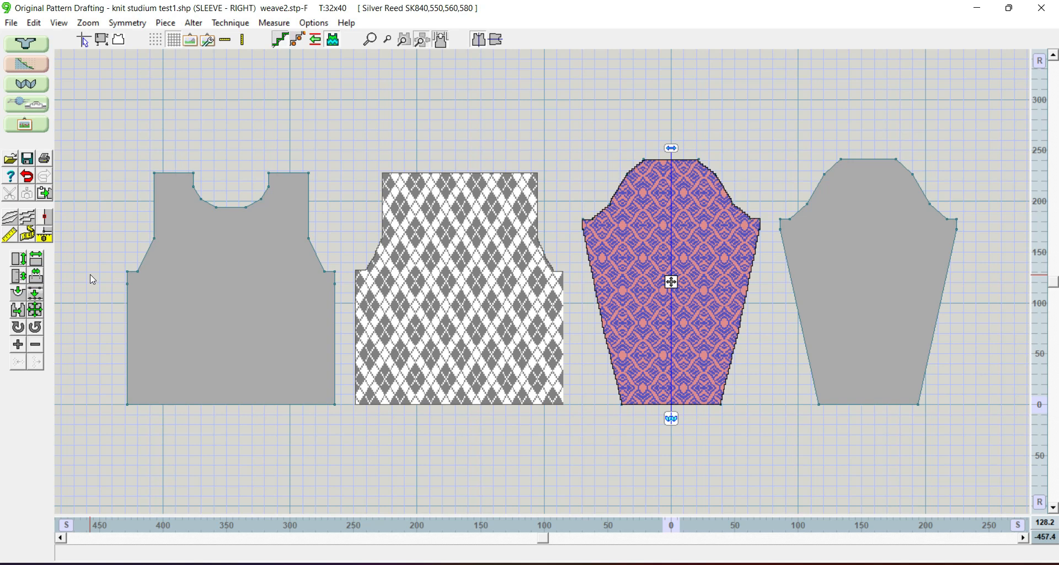
Go to Interactive Knitting, save the changes to the pattern shape, and load knit studium test1.shp
{"action": "left_click", "coordinate": [12, 22]}
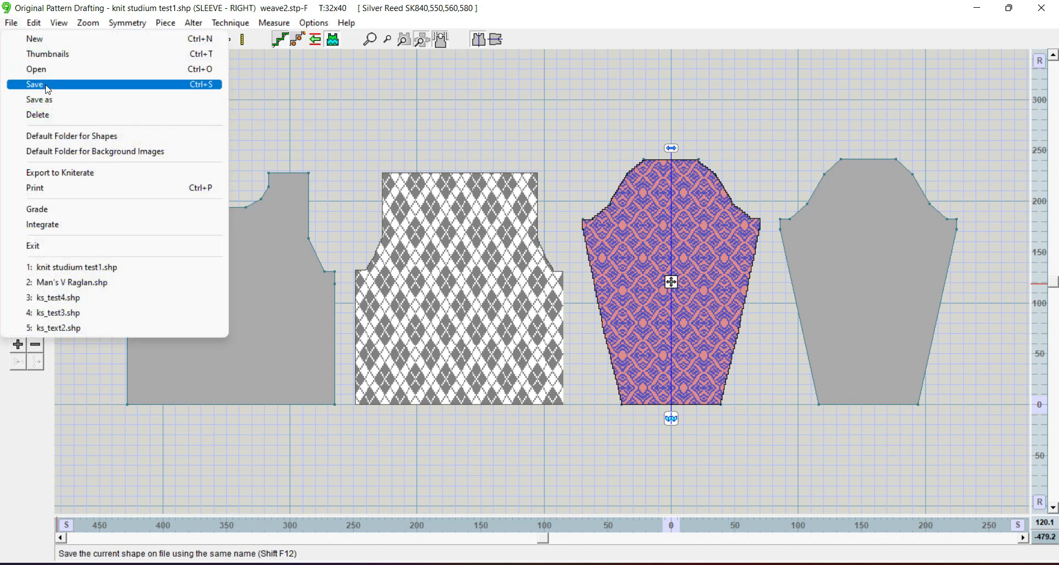
{"action": "left_click", "coordinate": [262, 88]}
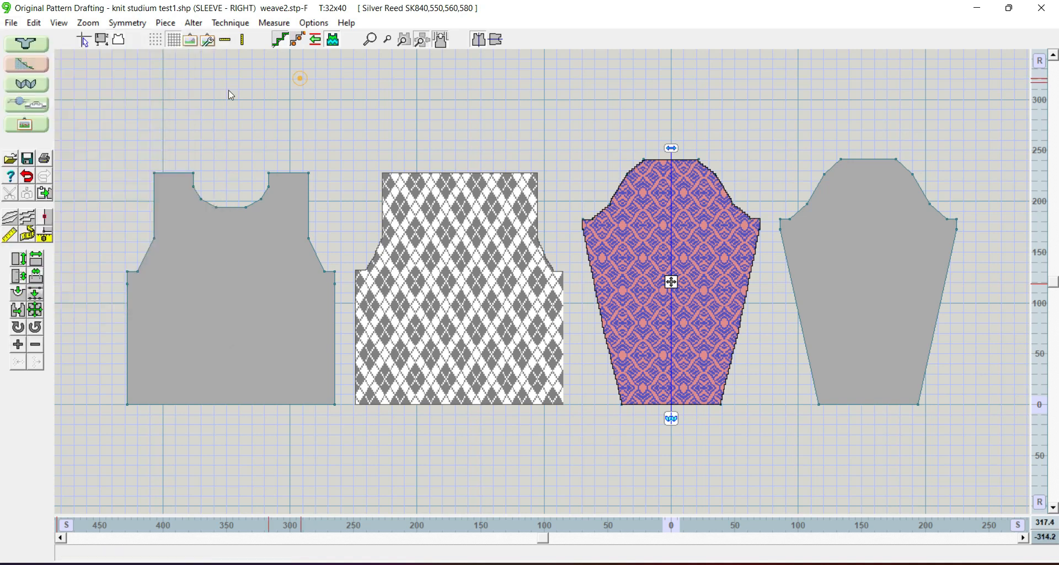
{"action": "left_click", "coordinate": [39, 107]}
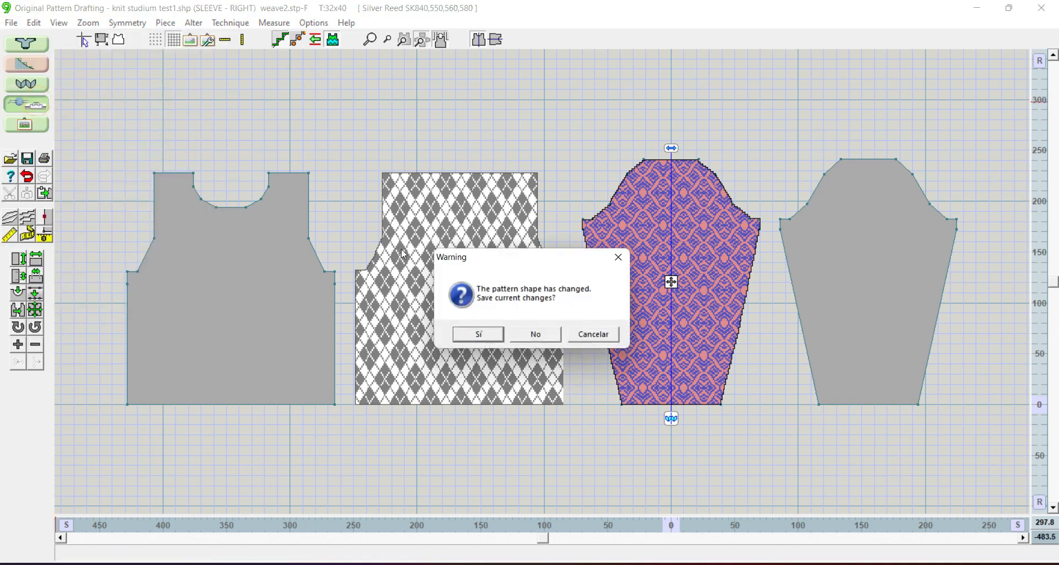
{"action": "left_click", "coordinate": [479, 335]}
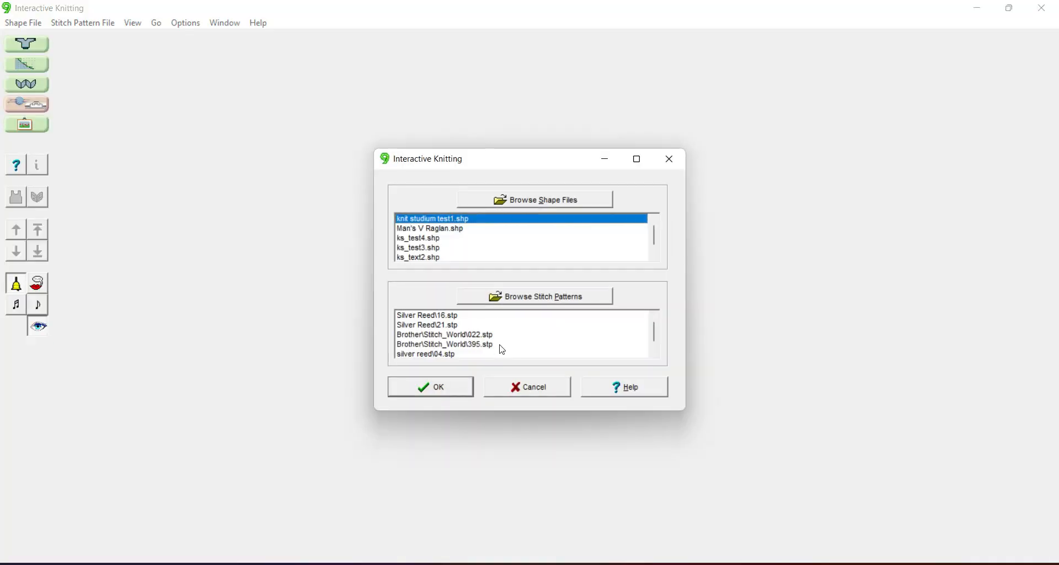
{"action": "left_click", "coordinate": [456, 389]}
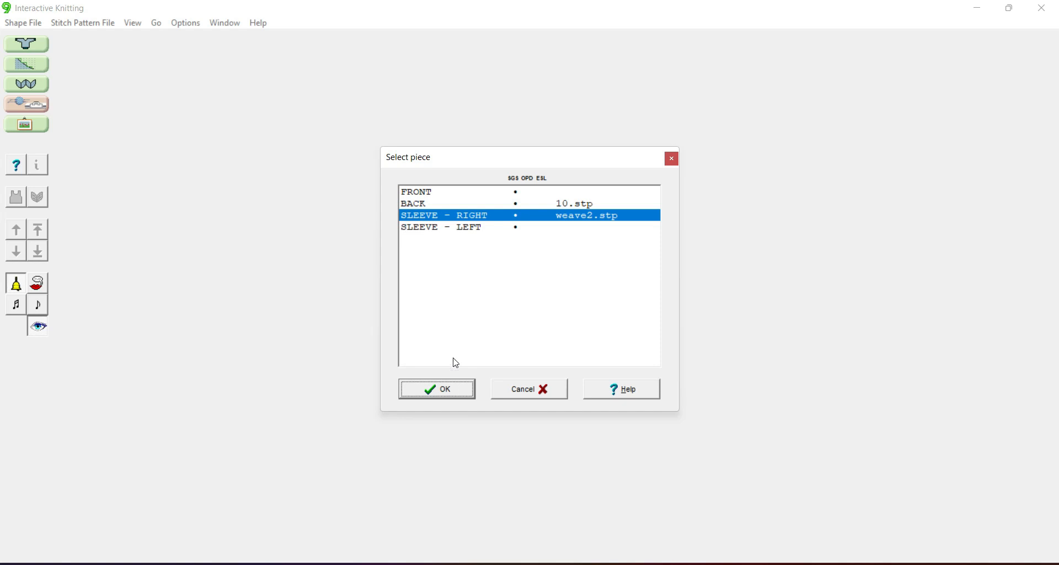
Go through the garment pieces, choose FRONT, and open it for shape-only knitting starting on the right side
{"action": "left_click", "coordinate": [433, 194]}
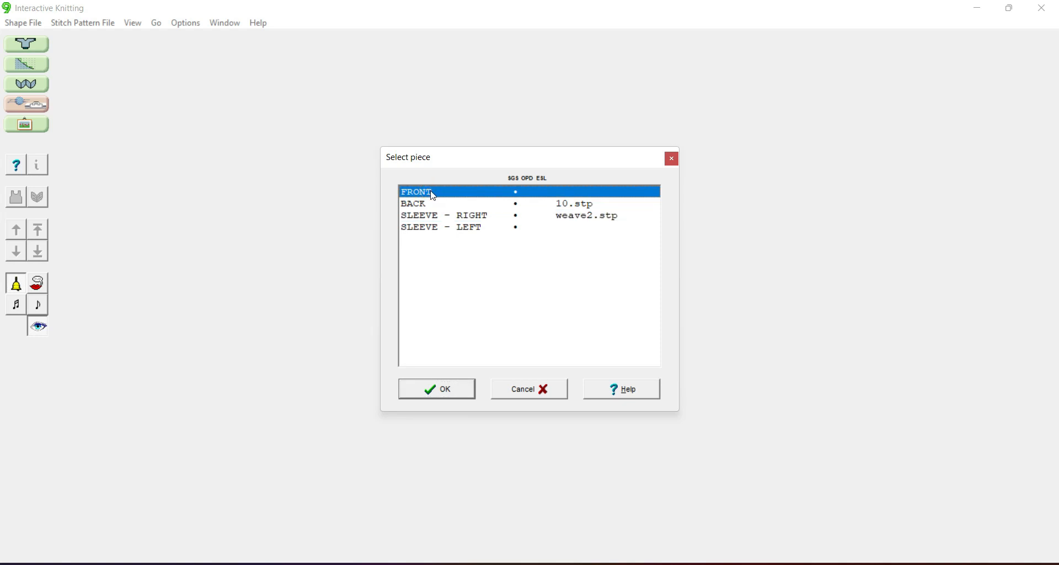
{"action": "left_click", "coordinate": [420, 205]}
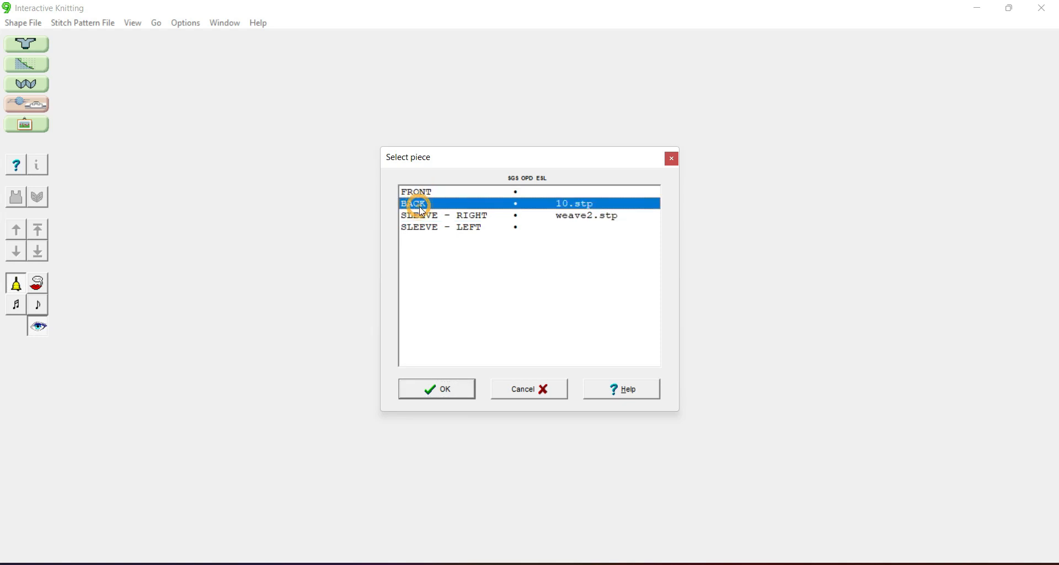
{"action": "left_click", "coordinate": [437, 217]}
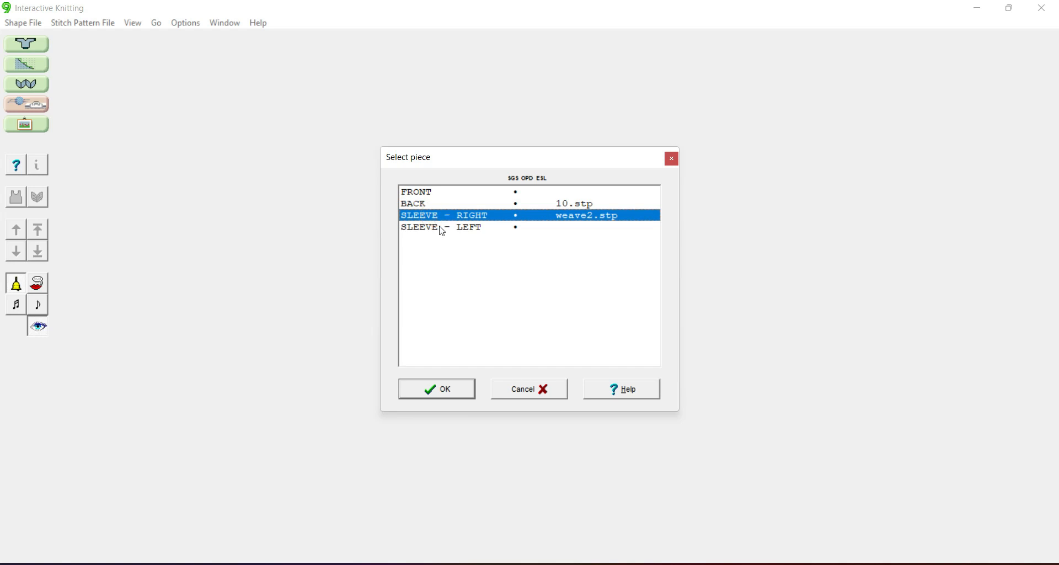
{"action": "left_click", "coordinate": [440, 231]}
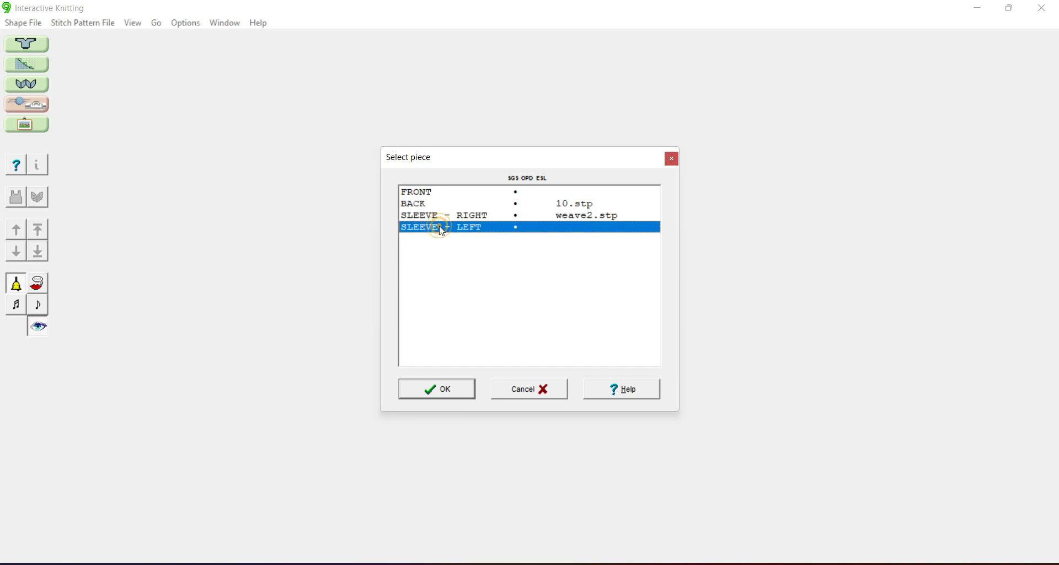
{"action": "left_click", "coordinate": [419, 205]}
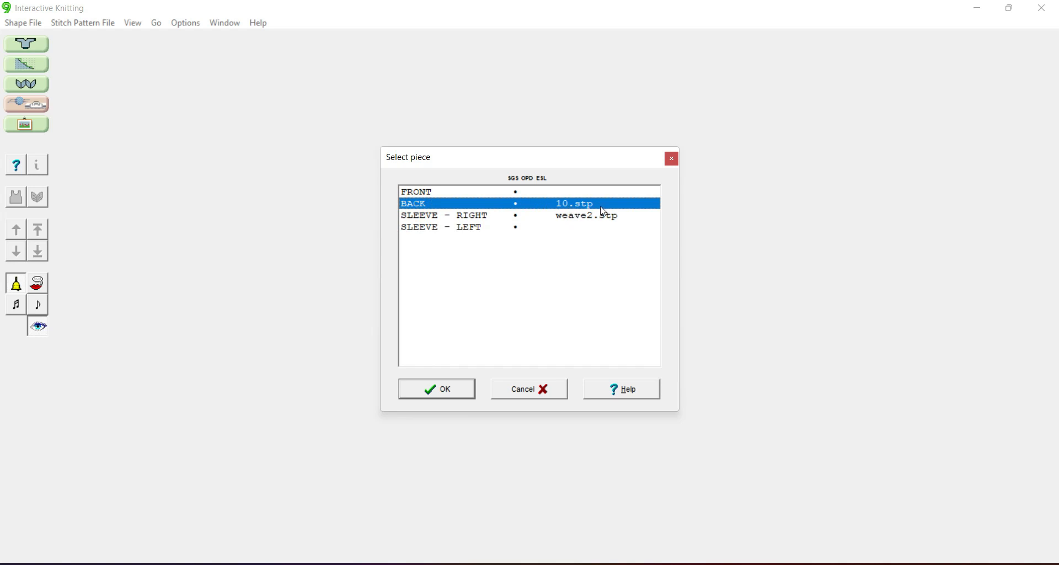
{"action": "left_click", "coordinate": [429, 221]}
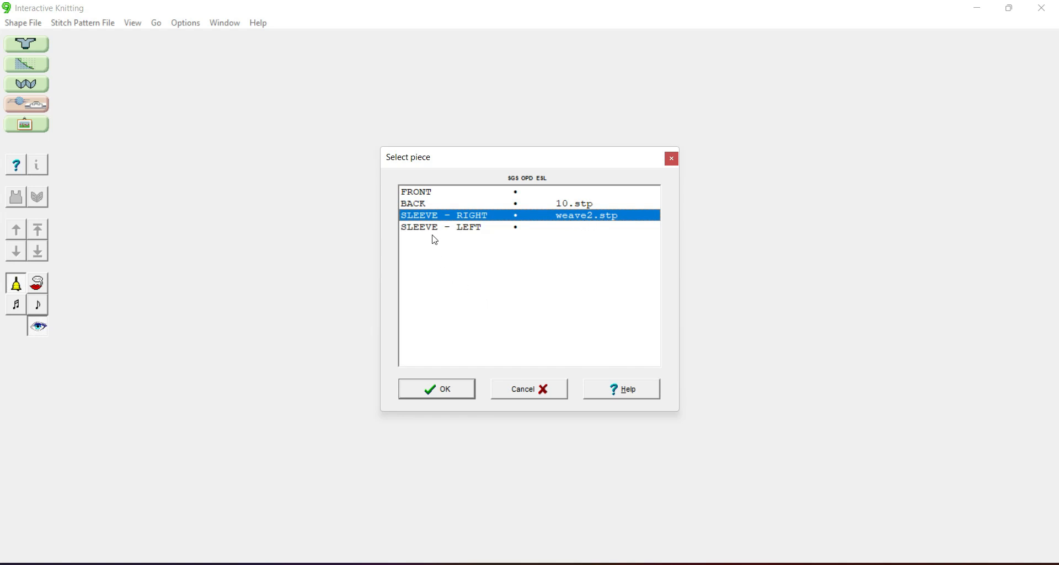
{"action": "left_click", "coordinate": [434, 192]}
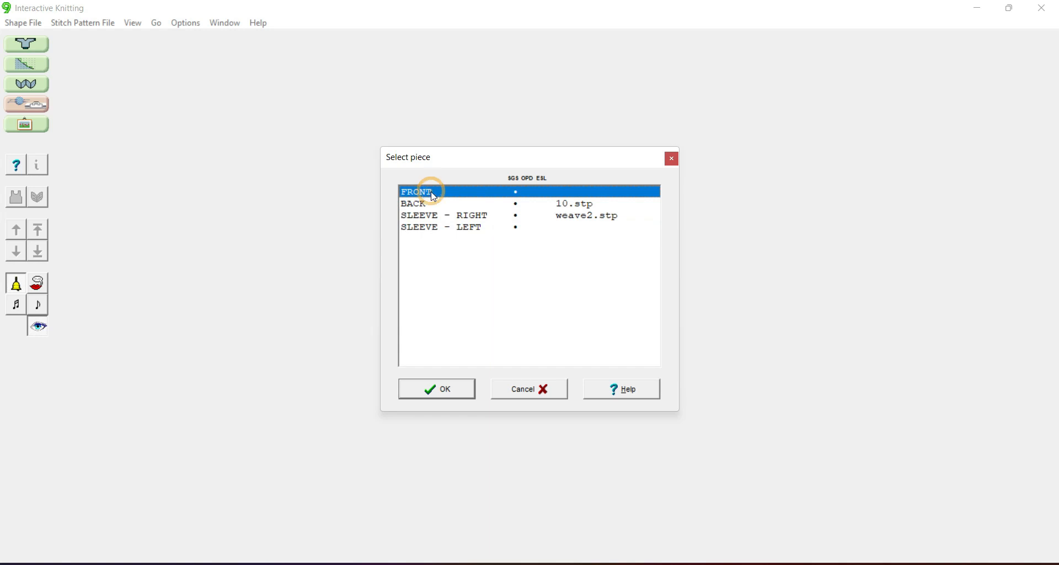
{"action": "left_click", "coordinate": [460, 385]}
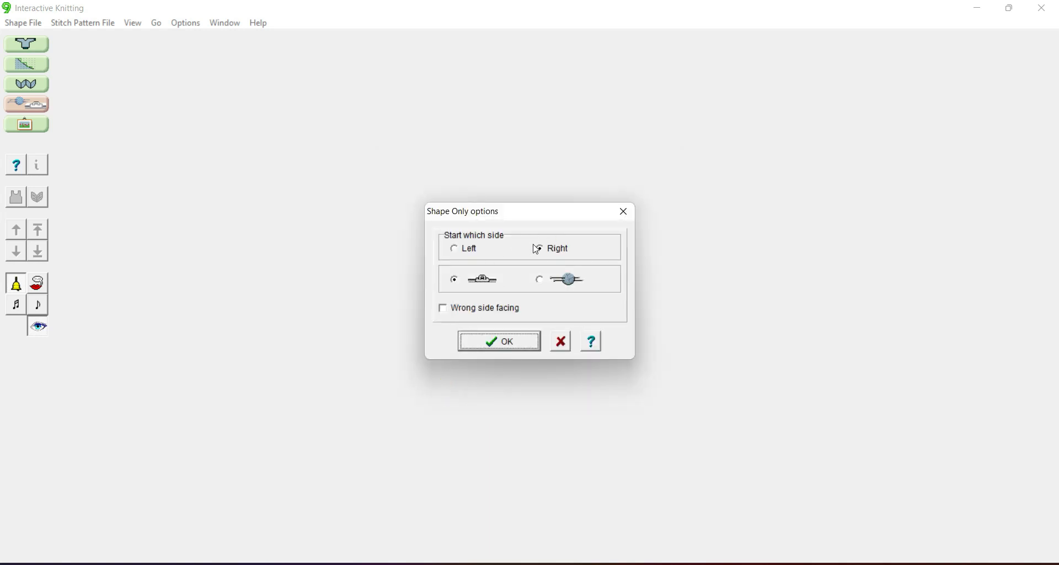
{"action": "left_click", "coordinate": [488, 344]}
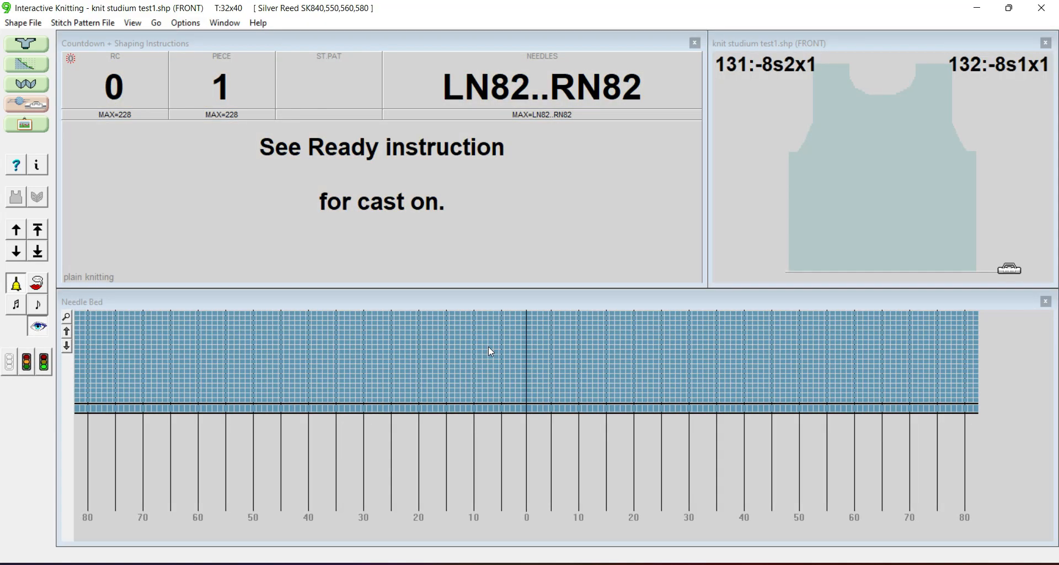
Review the front piece's cast-on instructions for synchronizing the carriage and cancel the Silverlink 5 link search
{"action": "left_click", "coordinate": [27, 364]}
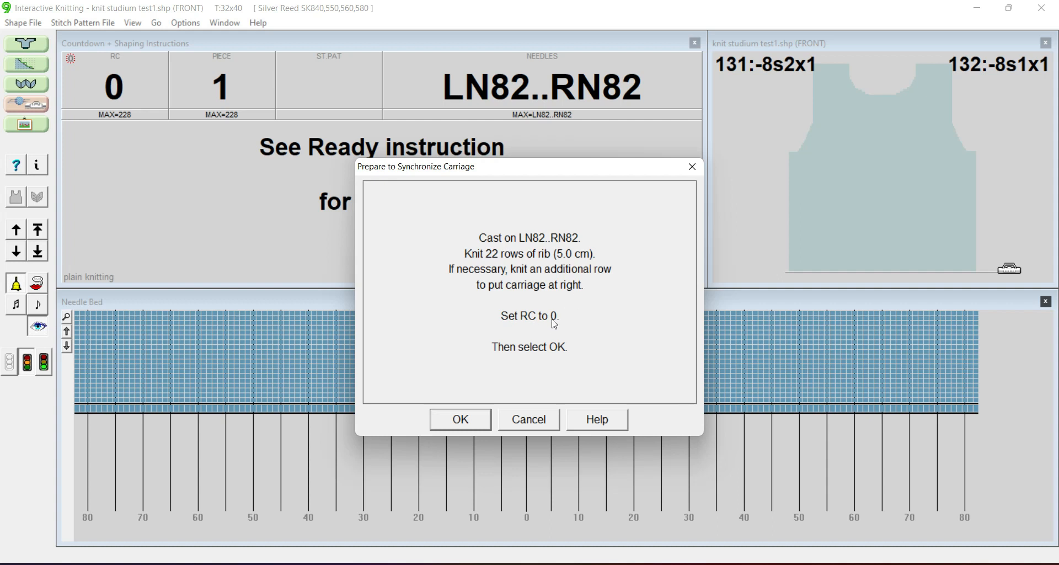
{"action": "left_click", "coordinate": [464, 420]}
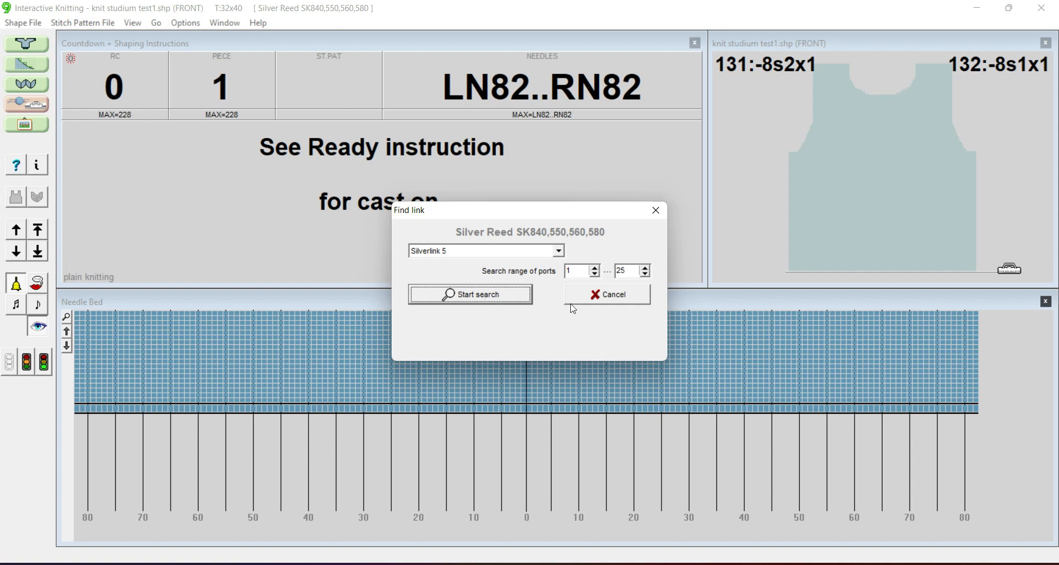
{"action": "left_click", "coordinate": [627, 296]}
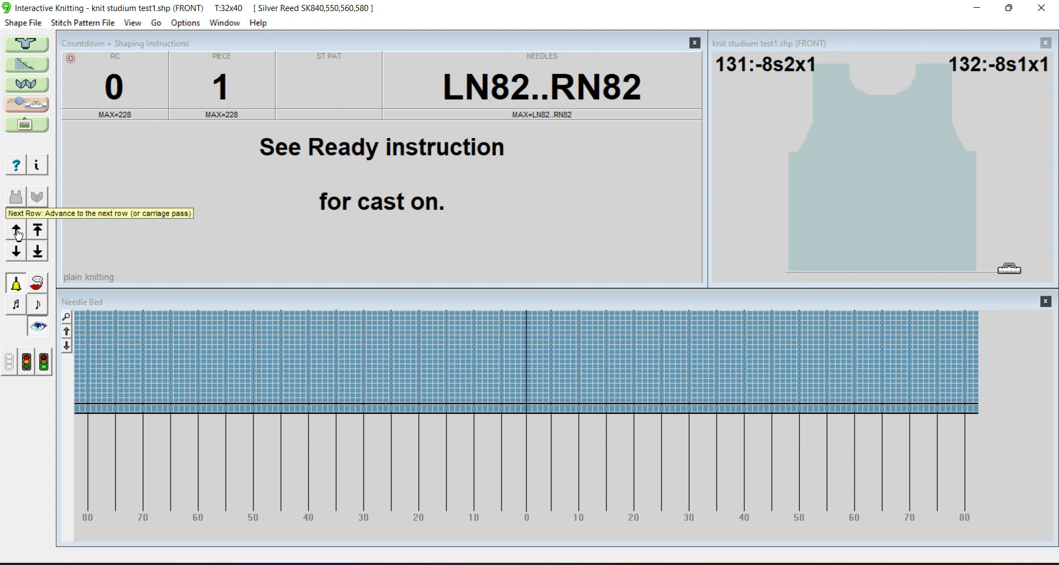
Advance the front piece's plain knitting one row at a time from the cast-on to row 18
{"action": "left_click", "coordinate": [17, 232]}
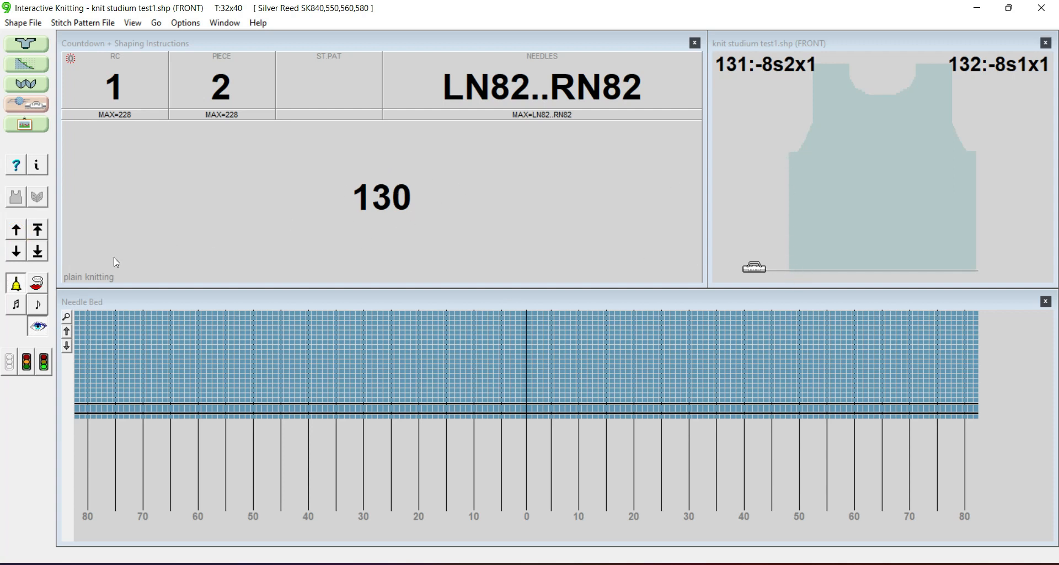
{"action": "left_click", "coordinate": [18, 231]}
{"action": "left_click", "coordinate": [19, 230]}
{"action": "left_click", "coordinate": [19, 231]}
{"action": "left_click", "coordinate": [19, 232]}
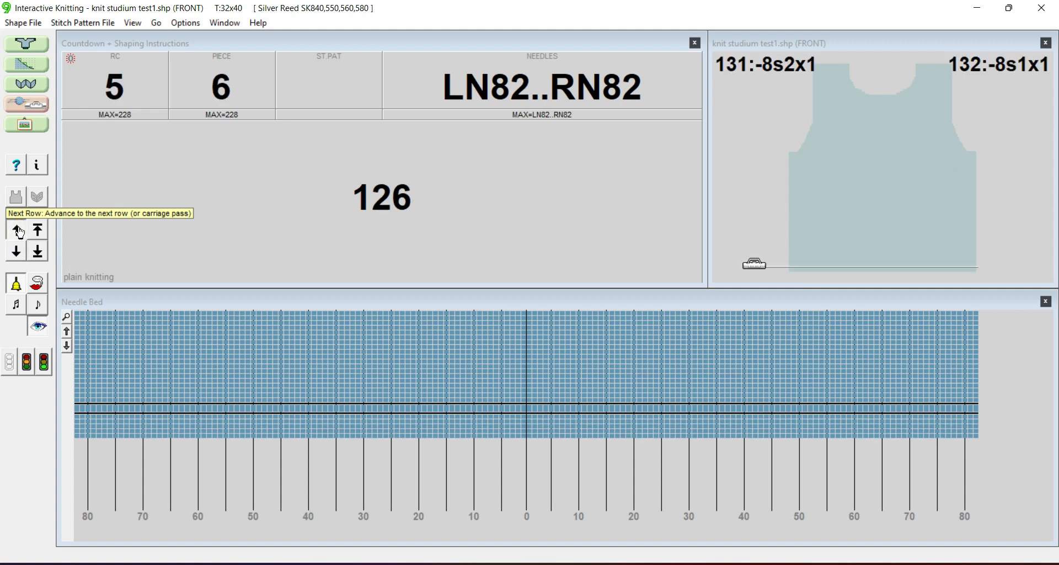
{"action": "left_click", "coordinate": [19, 231]}
{"action": "left_click", "coordinate": [19, 232]}
{"action": "left_click", "coordinate": [19, 231]}
{"action": "left_click", "coordinate": [20, 232]}
{"action": "left_click", "coordinate": [20, 232]}
{"action": "left_click", "coordinate": [20, 232]}
{"action": "left_click", "coordinate": [19, 232]}
{"action": "left_click", "coordinate": [19, 231]}
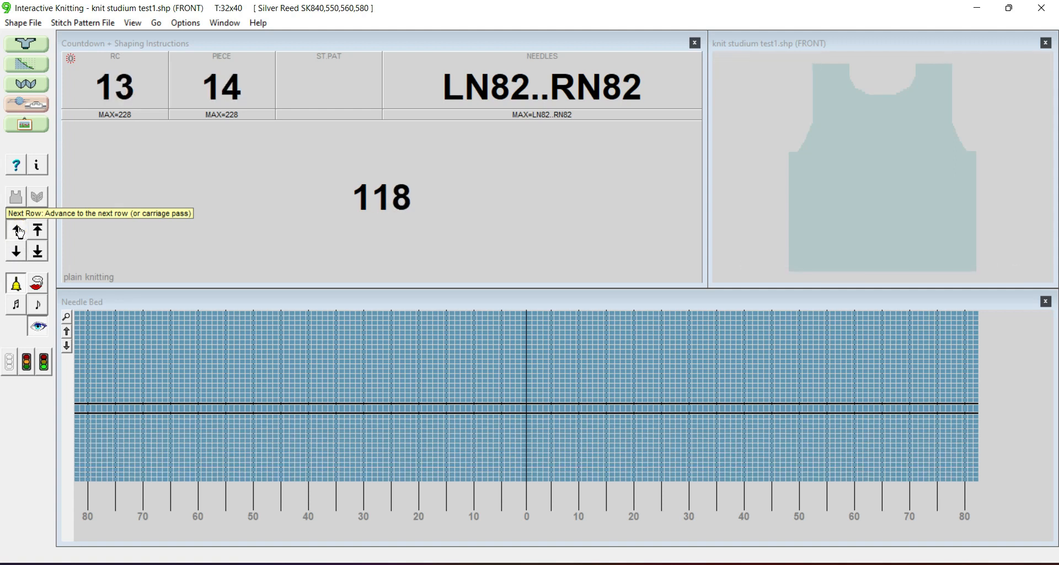
{"action": "left_click", "coordinate": [20, 232]}
{"action": "left_click", "coordinate": [20, 232]}
{"action": "left_click", "coordinate": [19, 232]}
{"action": "left_click", "coordinate": [19, 231]}
{"action": "left_click", "coordinate": [19, 232]}
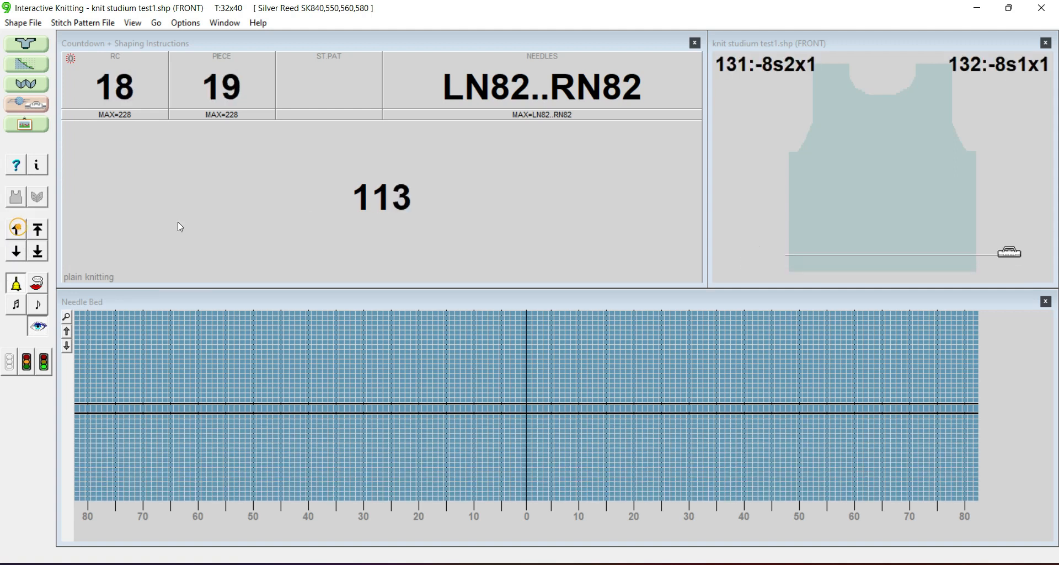
Jump to row 123 of the front piece and advance row by row through the 8-stitch underarm decreases to row 132
{"action": "left_click", "coordinate": [797, 161]}
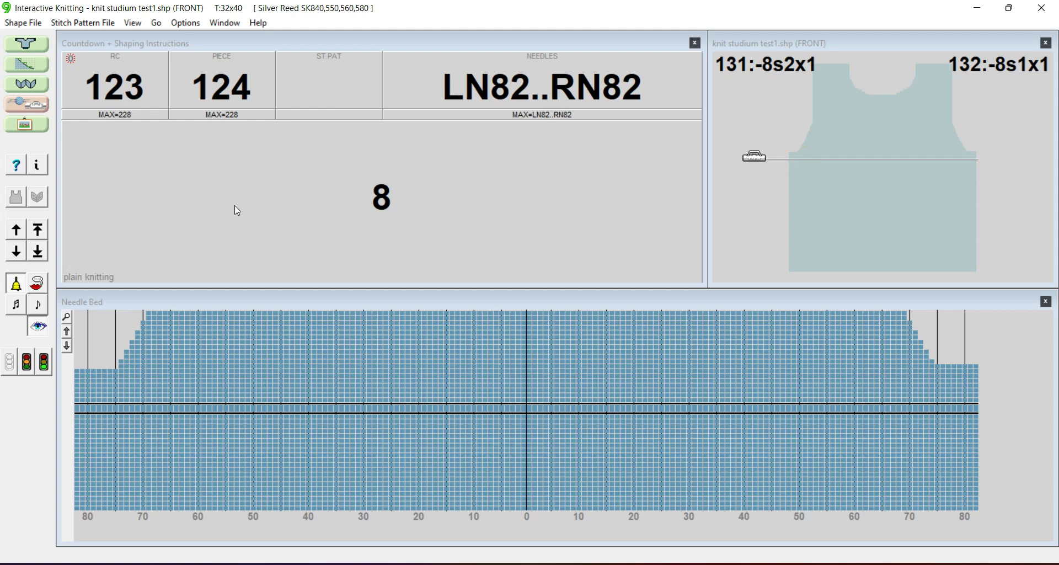
{"action": "left_click", "coordinate": [16, 229]}
{"action": "left_click", "coordinate": [15, 229]}
{"action": "left_click", "coordinate": [16, 229]}
{"action": "left_click", "coordinate": [16, 229]}
{"action": "left_click", "coordinate": [15, 229]}
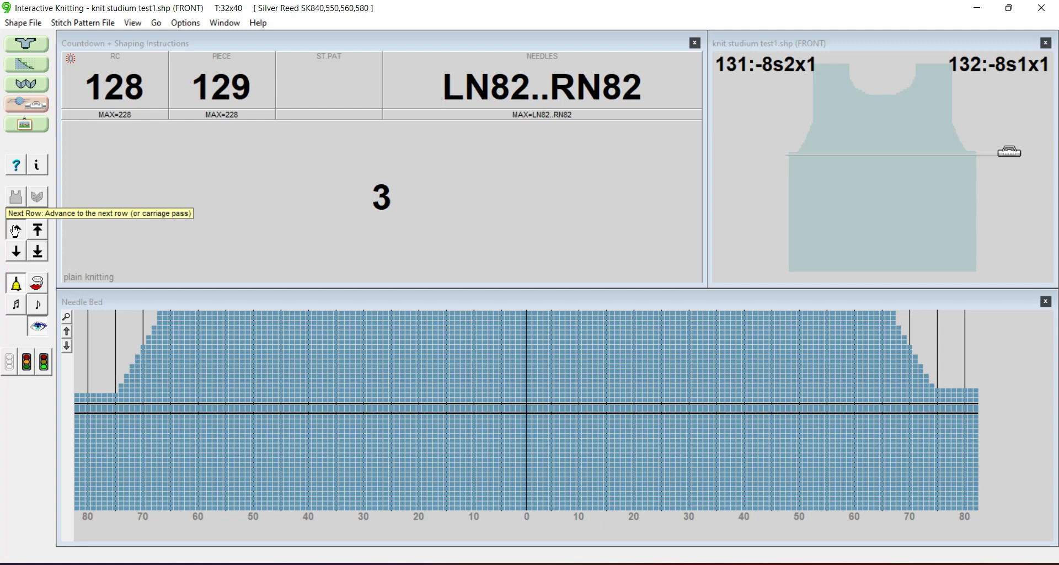
{"action": "left_click", "coordinate": [16, 229]}
{"action": "left_click", "coordinate": [15, 229]}
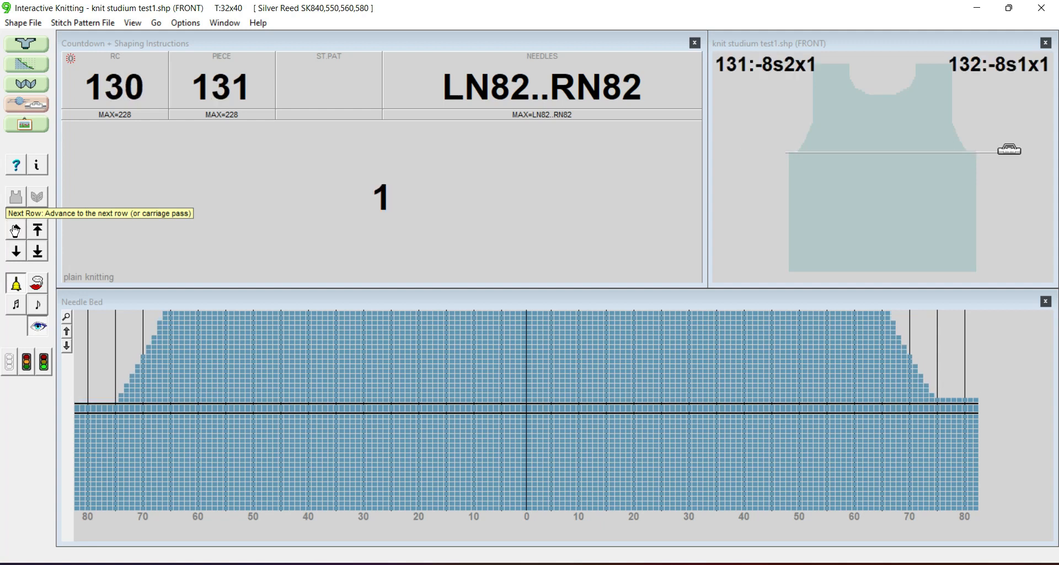
{"action": "left_click", "coordinate": [15, 230]}
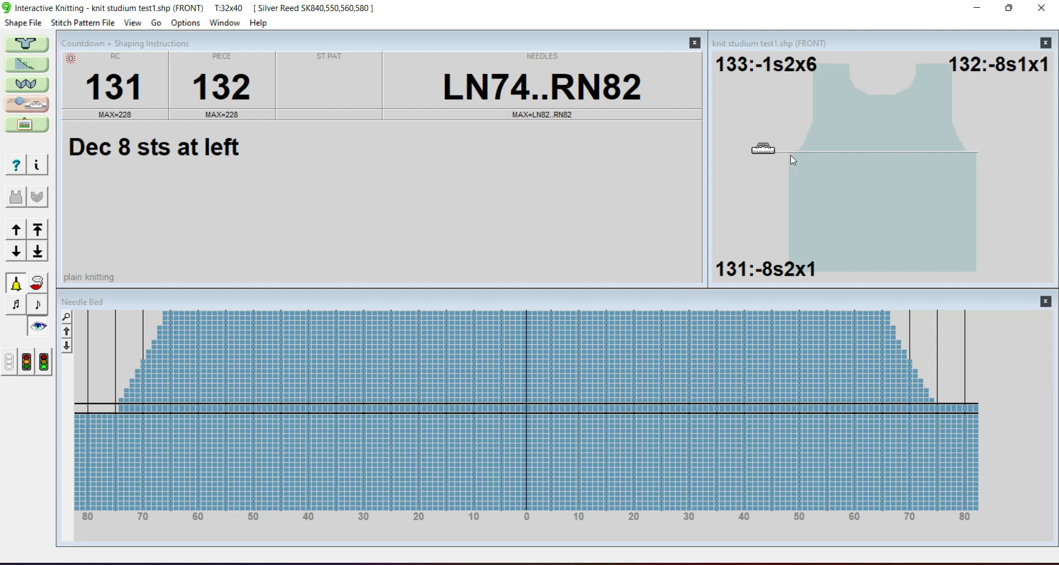
{"action": "left_click", "coordinate": [17, 230]}
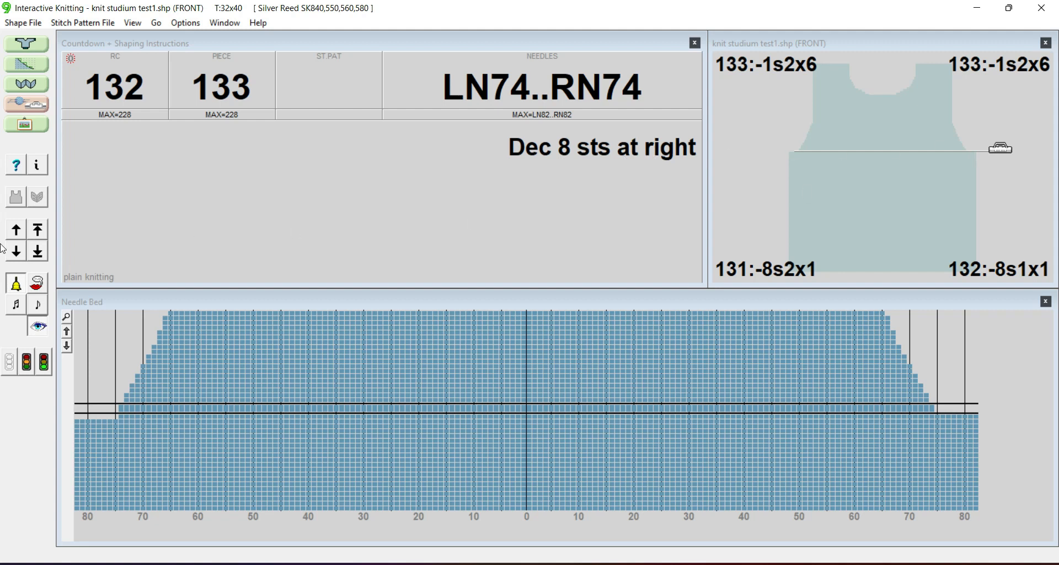
Advance the front piece row by row through the single-stitch armhole decreases on every second row, up to row 143
{"action": "left_click", "coordinate": [17, 232]}
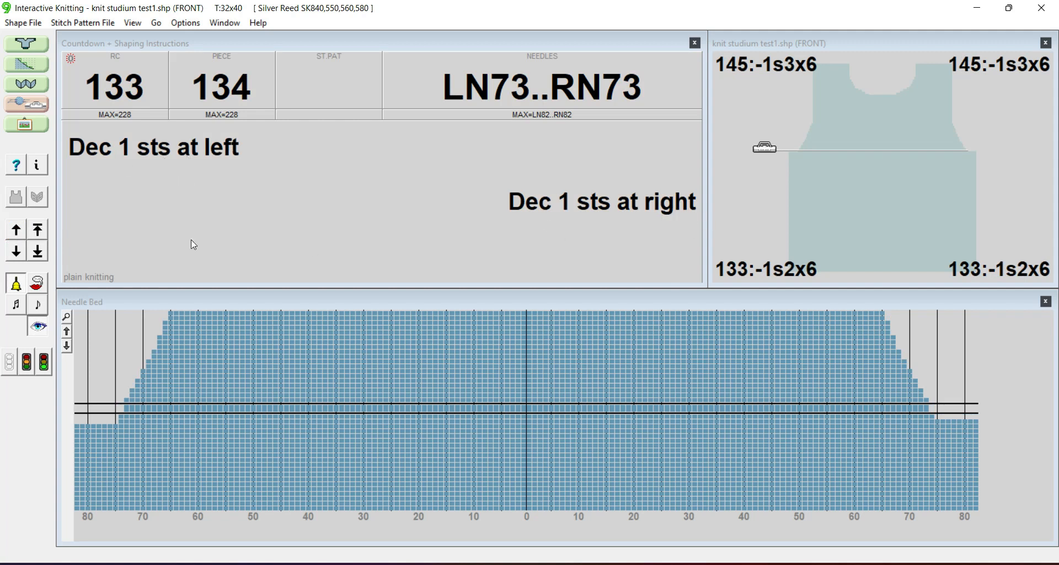
{"action": "left_click", "coordinate": [17, 232]}
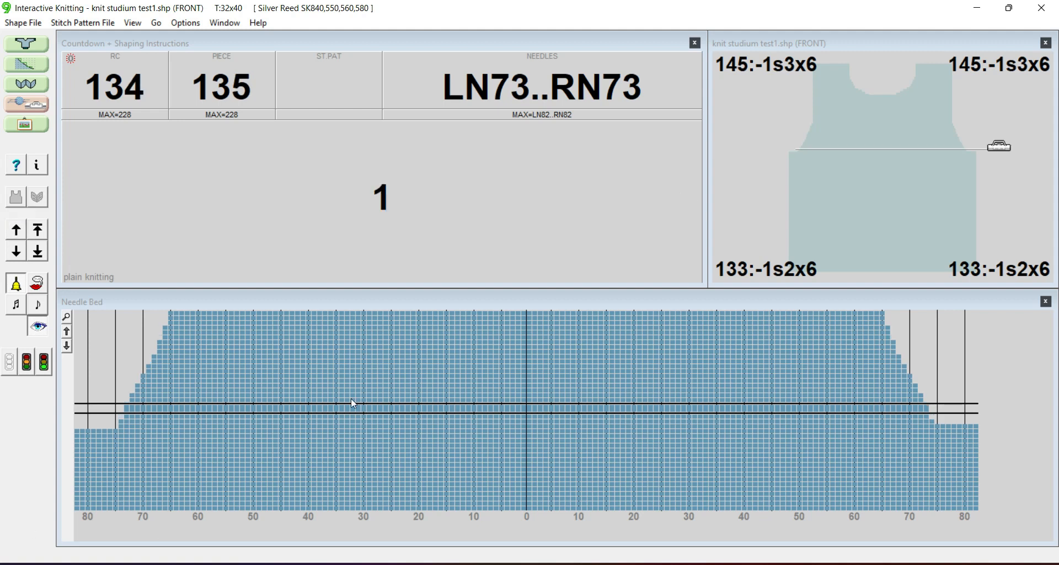
{"action": "left_click", "coordinate": [16, 230]}
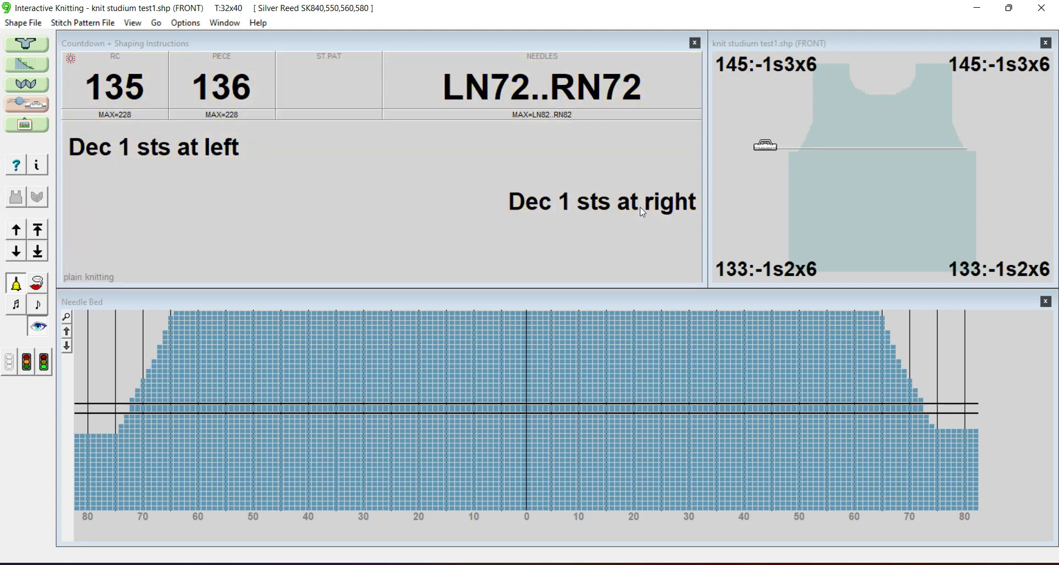
{"action": "left_click", "coordinate": [12, 232]}
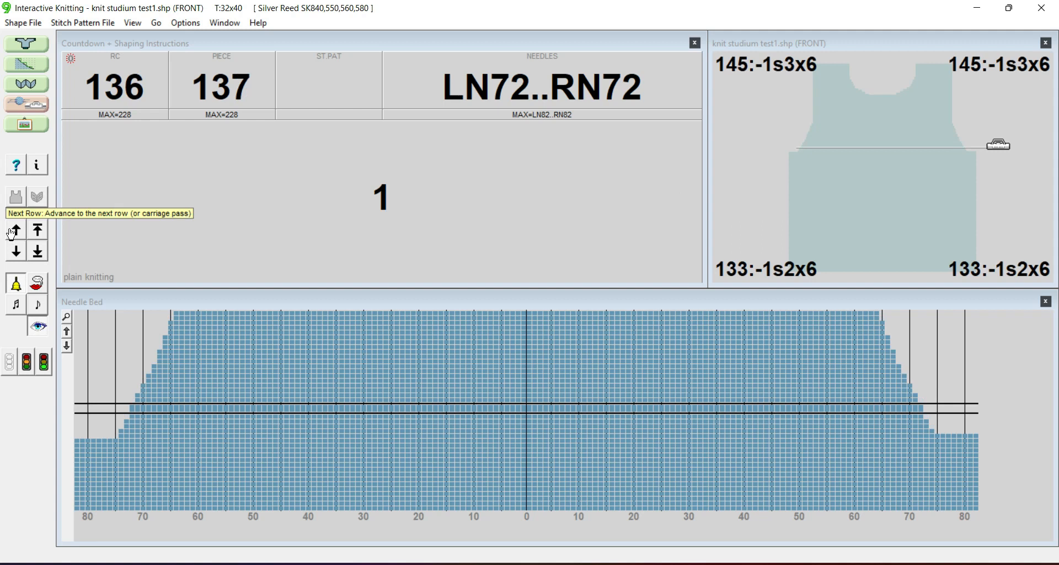
{"action": "left_click", "coordinate": [12, 233]}
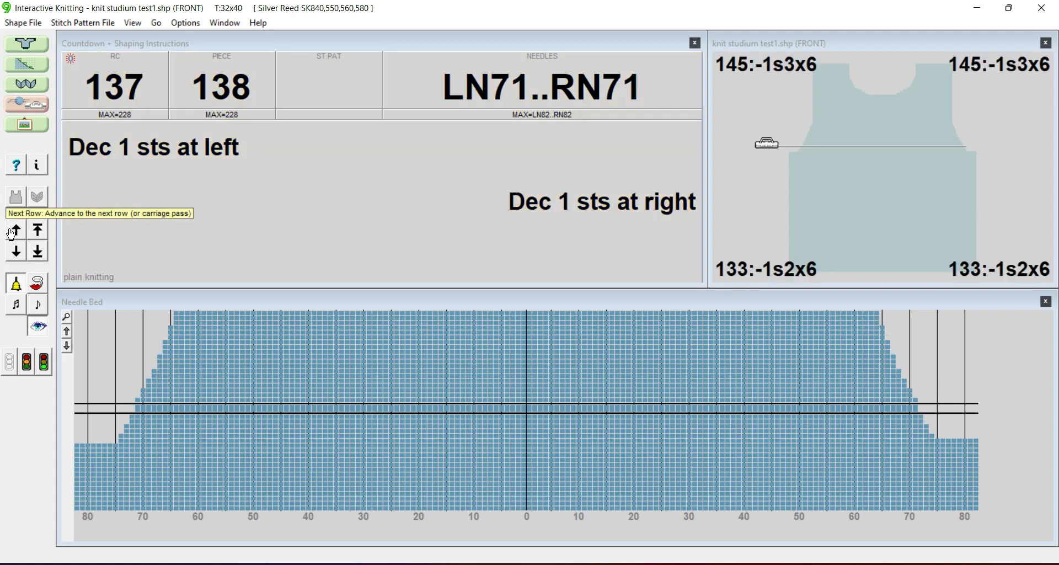
{"action": "left_click", "coordinate": [15, 232]}
{"action": "left_click", "coordinate": [15, 232]}
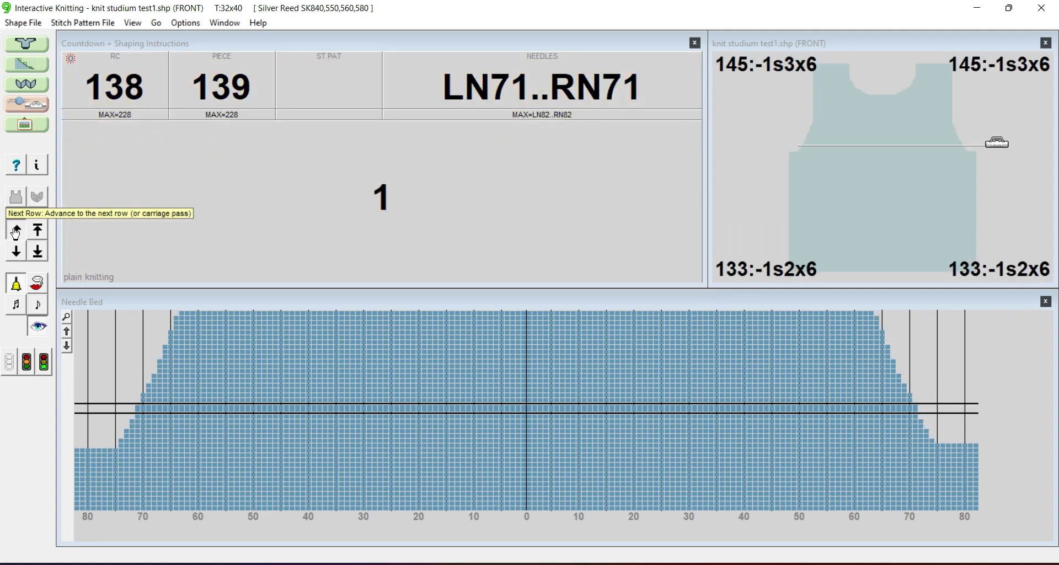
{"action": "left_click", "coordinate": [15, 232]}
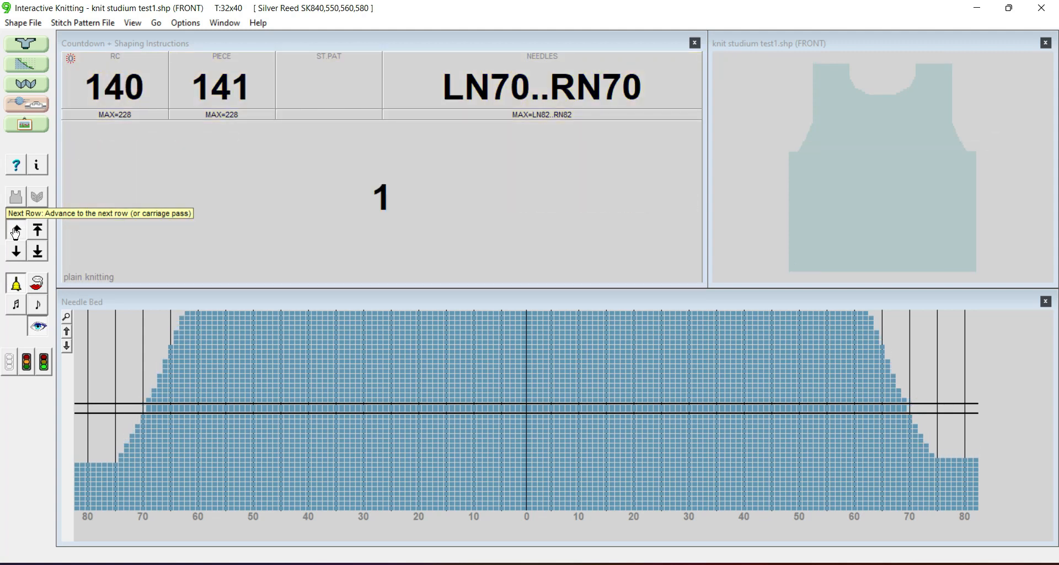
{"action": "left_click", "coordinate": [15, 232]}
{"action": "left_click", "coordinate": [15, 232]}
{"action": "left_click", "coordinate": [15, 232]}
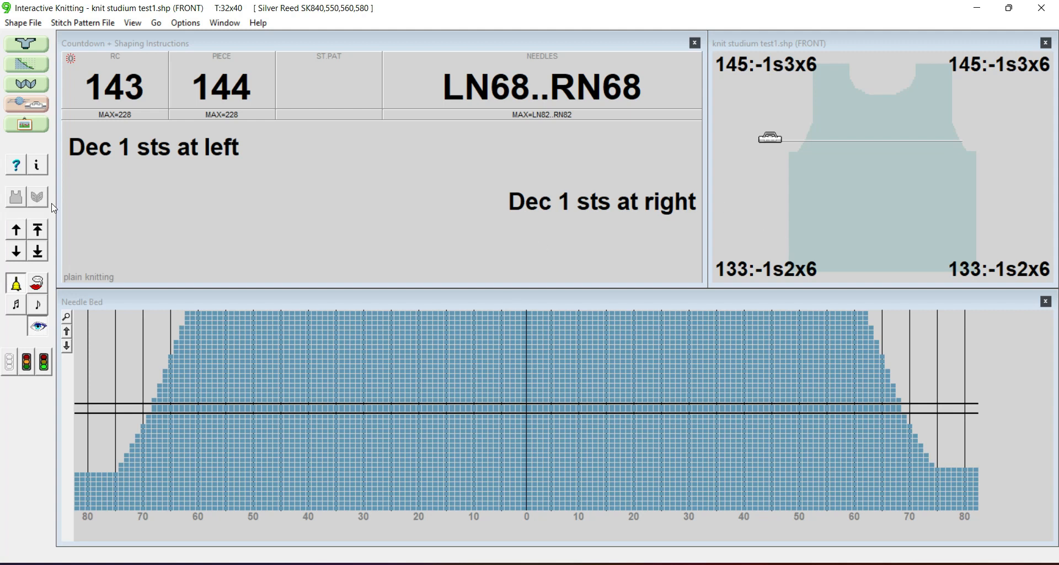
Continue row by row into the front armhole decreases on every third row, up to row 148
{"action": "left_click", "coordinate": [18, 233]}
{"action": "left_click", "coordinate": [19, 234]}
{"action": "left_click", "coordinate": [19, 234]}
{"action": "left_click", "coordinate": [19, 234]}
{"action": "left_click", "coordinate": [19, 234]}
{"action": "left_click", "coordinate": [19, 234]}
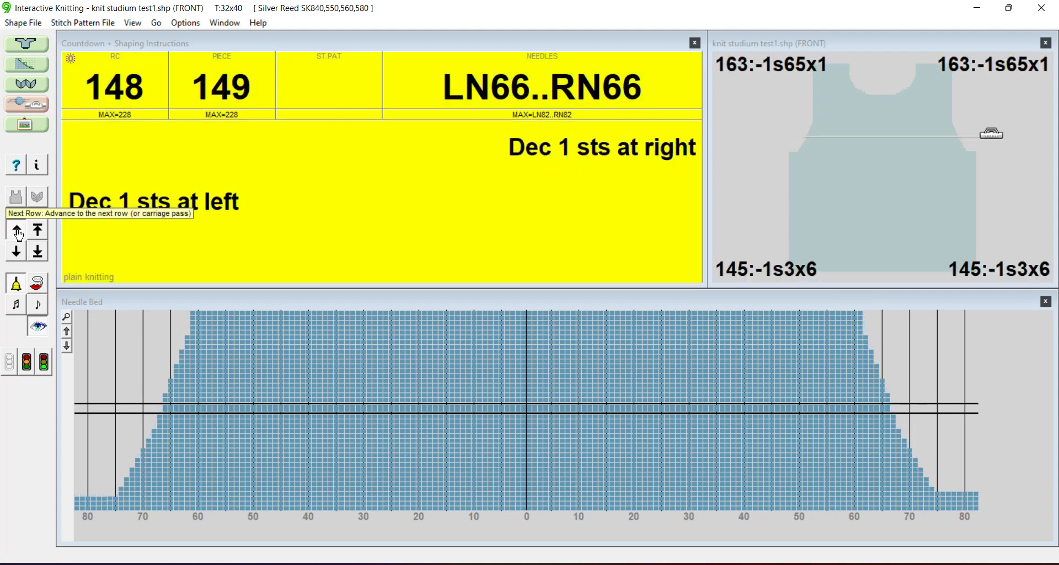
Jump to row 188 of the front piece and advance row by row to the neckline split at row 194
{"action": "left_click", "coordinate": [888, 101]}
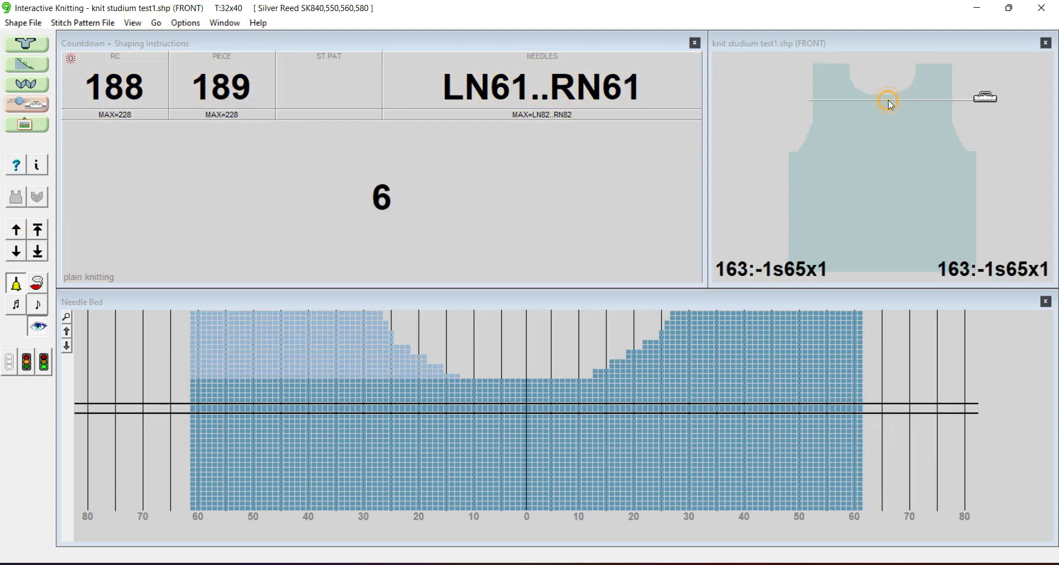
{"action": "left_click", "coordinate": [22, 235]}
{"action": "left_click", "coordinate": [22, 234]}
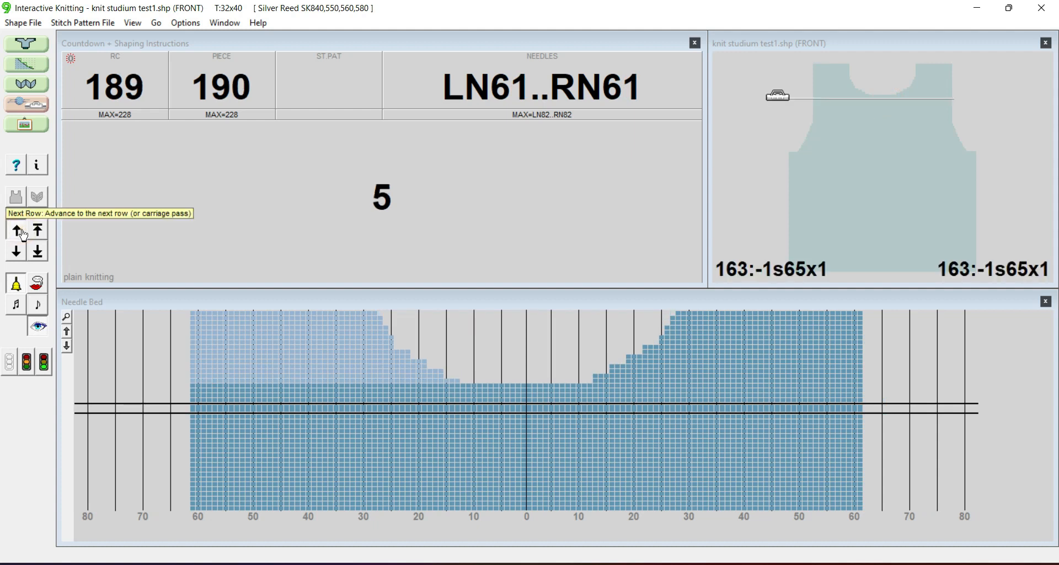
{"action": "left_click", "coordinate": [23, 234]}
{"action": "left_click", "coordinate": [22, 235]}
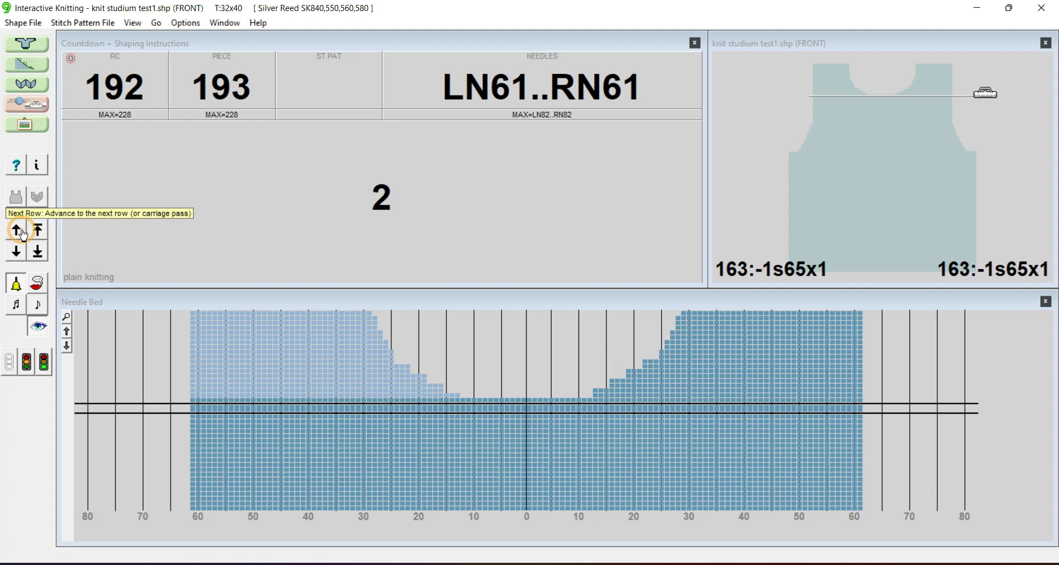
{"action": "left_click", "coordinate": [22, 234]}
{"action": "left_click", "coordinate": [23, 235]}
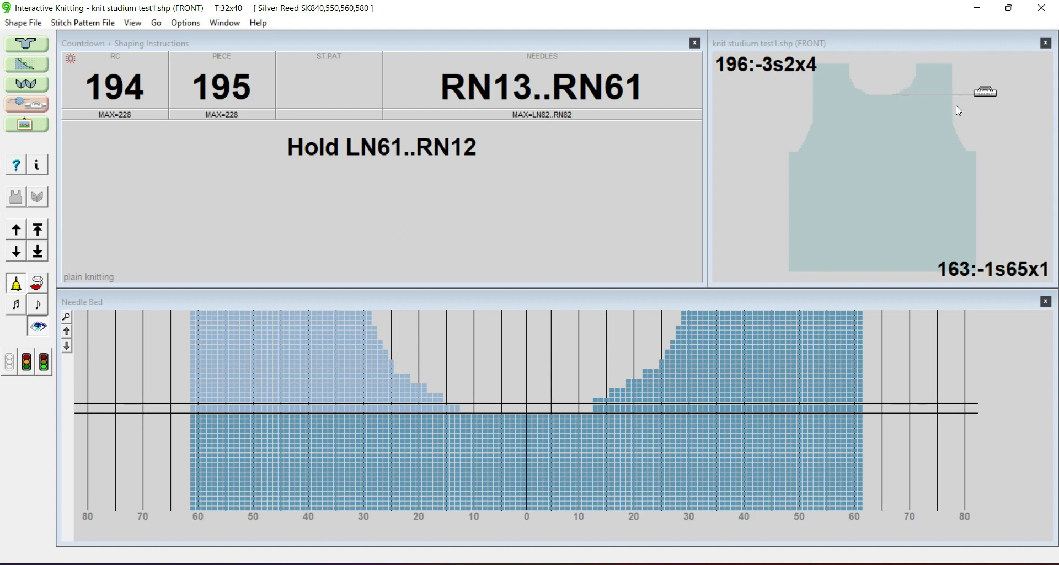
Advance the right half of the front neckline row by row through the 3-stitch holds to the single-stitch hold at row 204
{"action": "left_click", "coordinate": [15, 231]}
{"action": "left_click", "coordinate": [14, 231]}
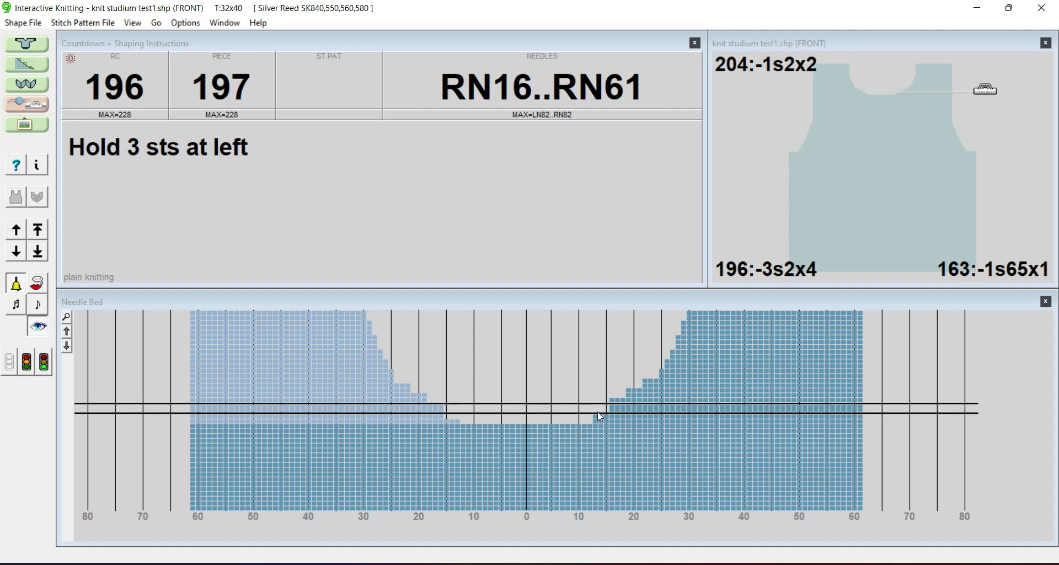
{"action": "left_click", "coordinate": [599, 412]}
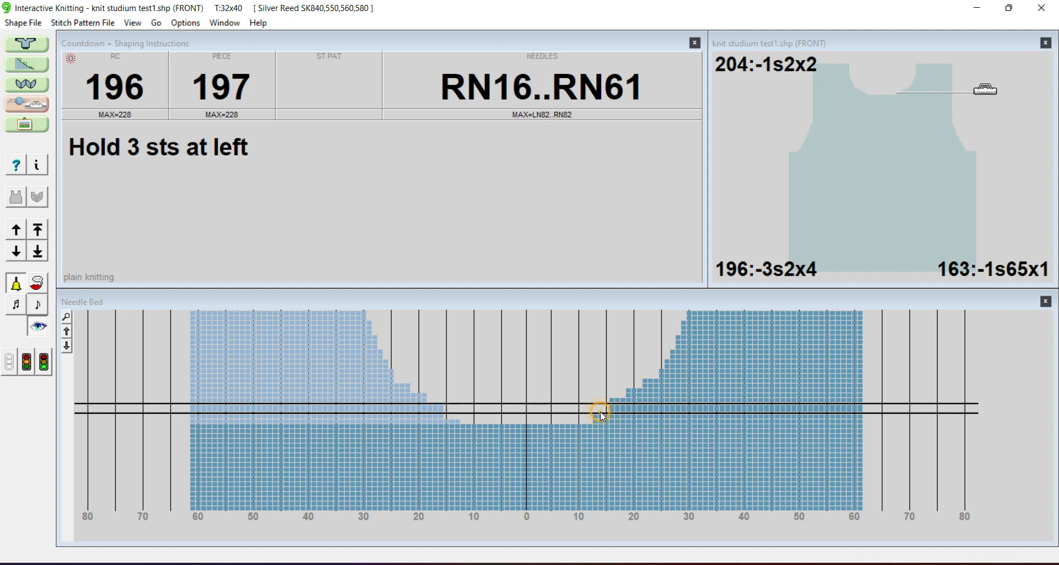
{"action": "left_click", "coordinate": [16, 230]}
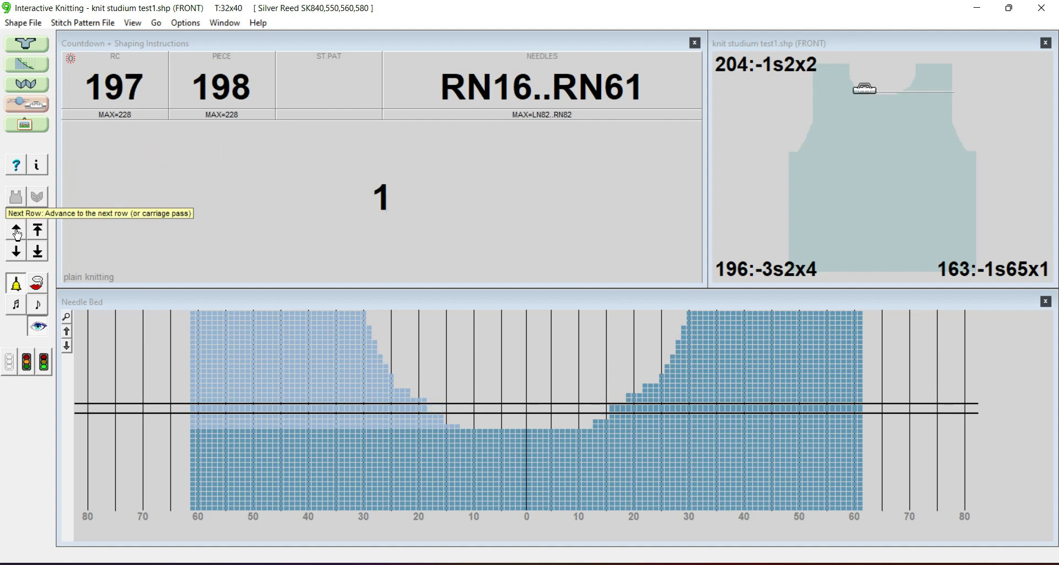
{"action": "left_click", "coordinate": [16, 232]}
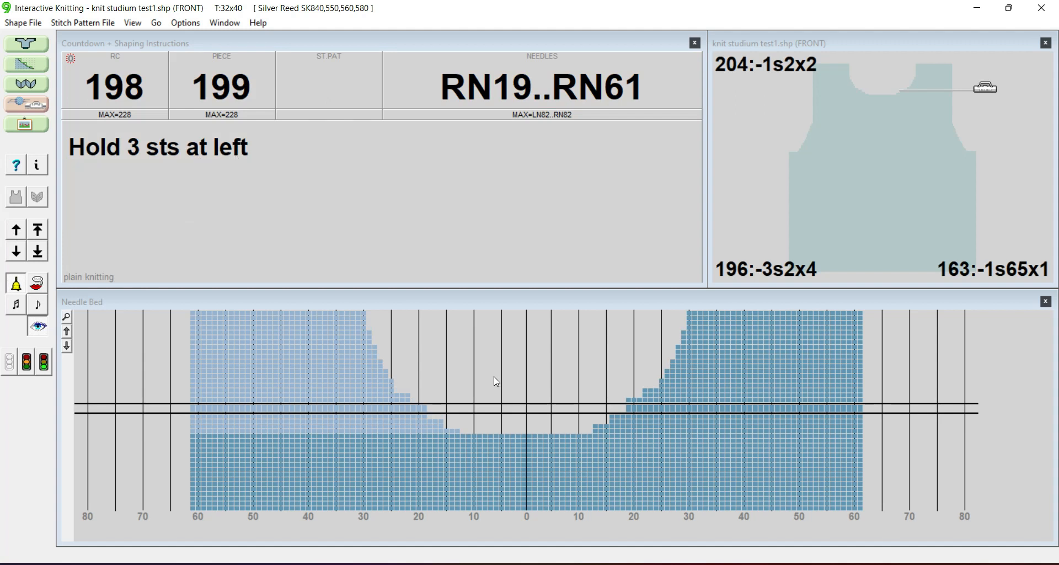
{"action": "left_click", "coordinate": [15, 232]}
{"action": "left_click", "coordinate": [15, 232]}
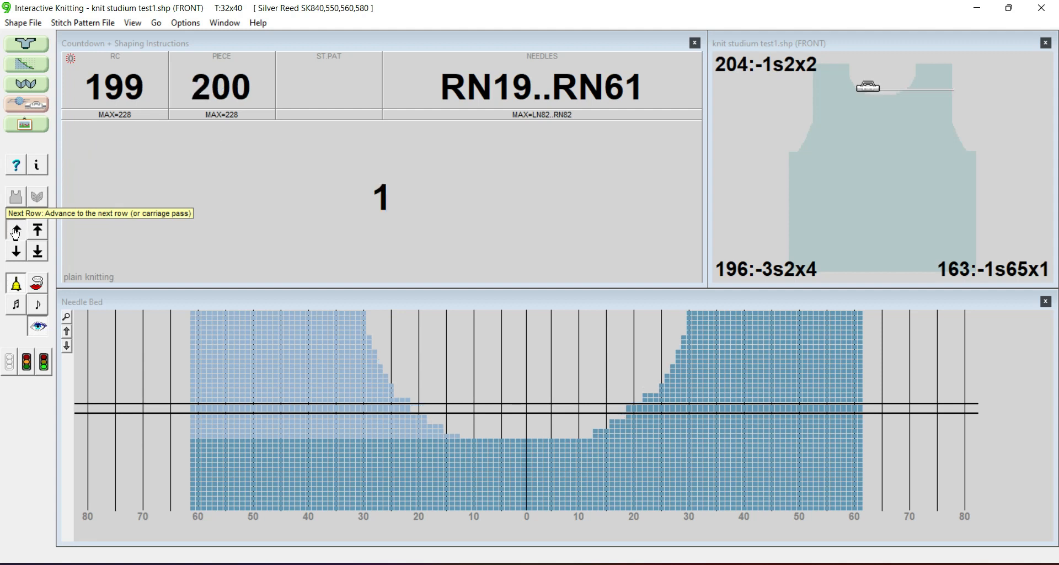
{"action": "left_click", "coordinate": [16, 232]}
{"action": "left_click", "coordinate": [16, 232]}
{"action": "left_click", "coordinate": [16, 232]}
{"action": "left_click", "coordinate": [16, 234]}
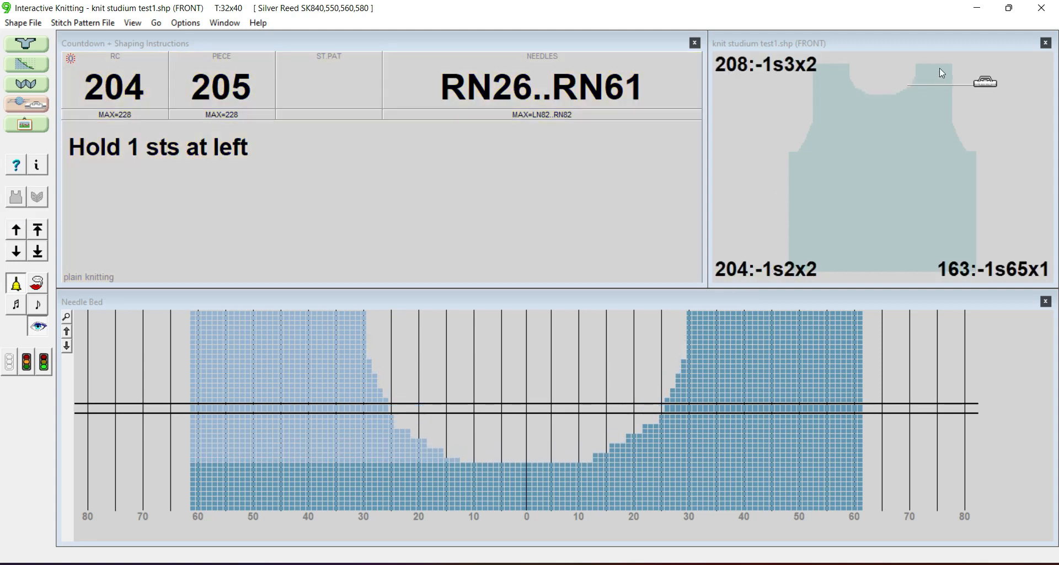
Jump to row 224 of the right shoulder and advance row by row to its cast-off at row 228
{"action": "left_click", "coordinate": [939, 68]}
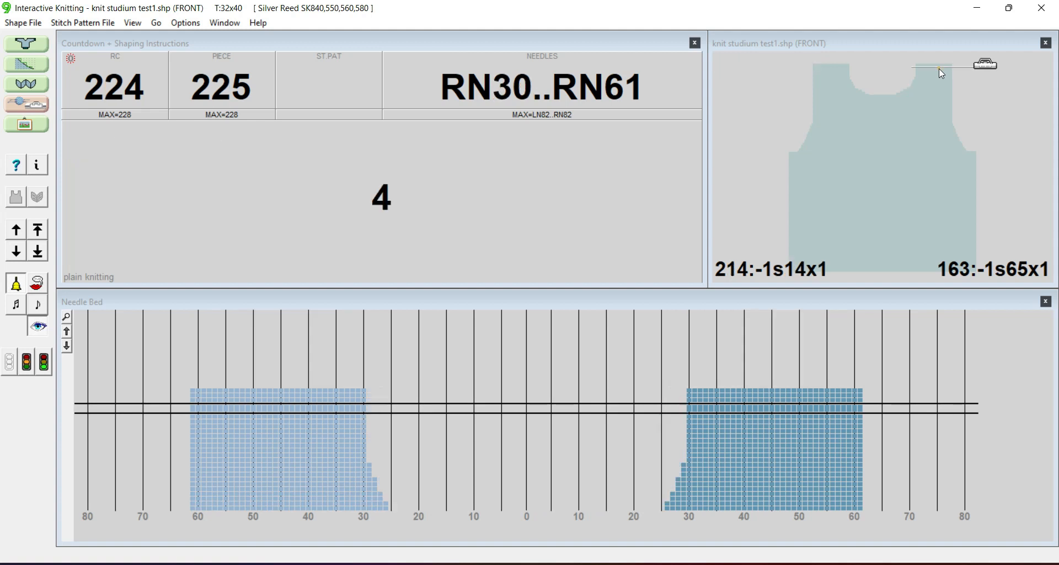
{"action": "left_click", "coordinate": [15, 232]}
{"action": "left_click", "coordinate": [16, 232]}
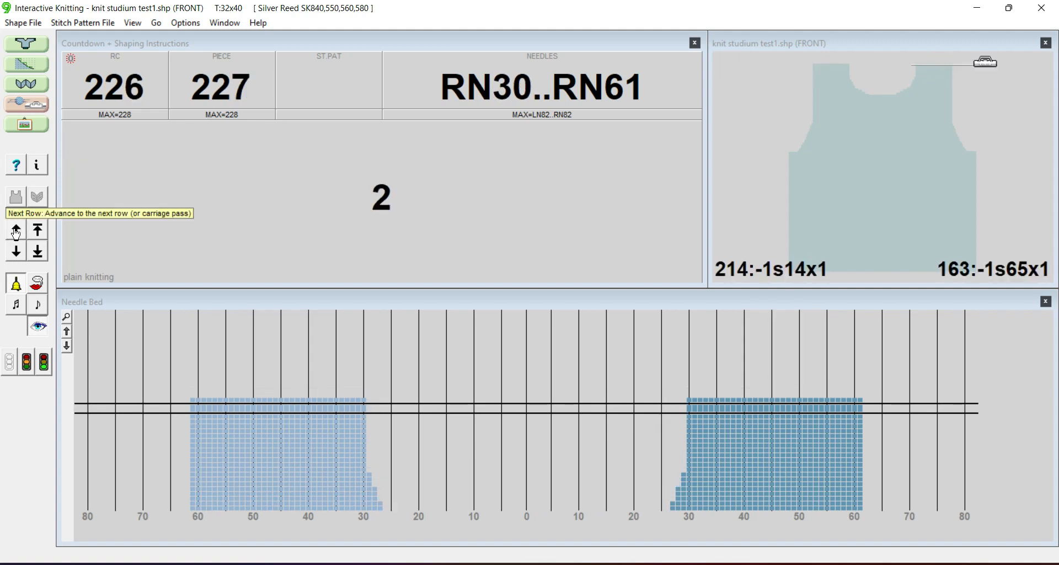
{"action": "left_click", "coordinate": [15, 232]}
{"action": "left_click", "coordinate": [15, 232]}
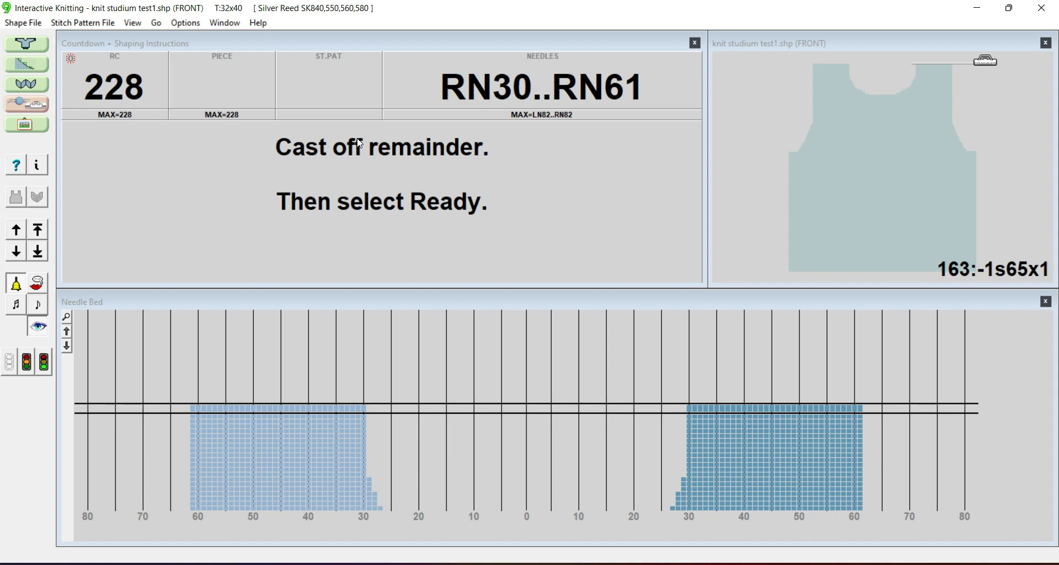
Move on to the left half of the front neckline at row 194 and advance row by row through its shaping to row 205
{"action": "left_click", "coordinate": [16, 235]}
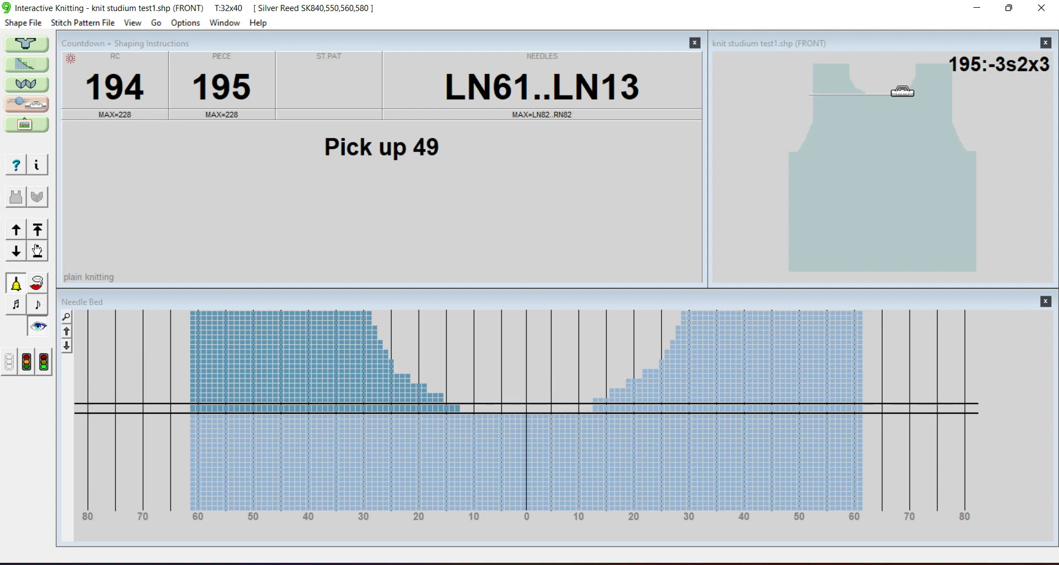
{"action": "left_click", "coordinate": [16, 230]}
{"action": "left_click", "coordinate": [16, 230]}
{"action": "left_click", "coordinate": [17, 231]}
{"action": "left_click", "coordinate": [16, 231]}
{"action": "left_click", "coordinate": [16, 230]}
{"action": "left_click", "coordinate": [17, 230]}
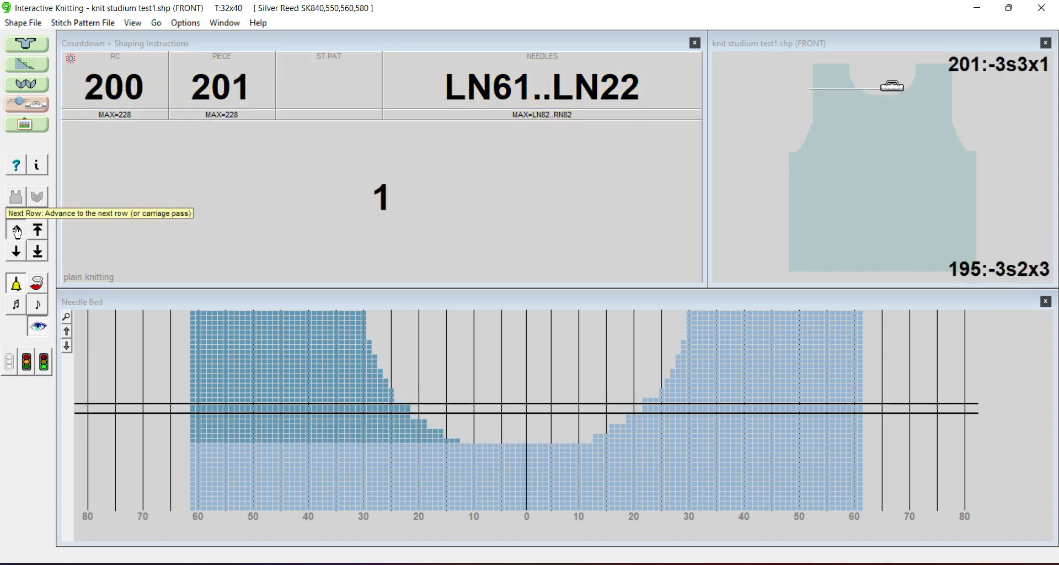
{"action": "left_click", "coordinate": [17, 231]}
{"action": "left_click", "coordinate": [17, 231]}
{"action": "left_click", "coordinate": [17, 230]}
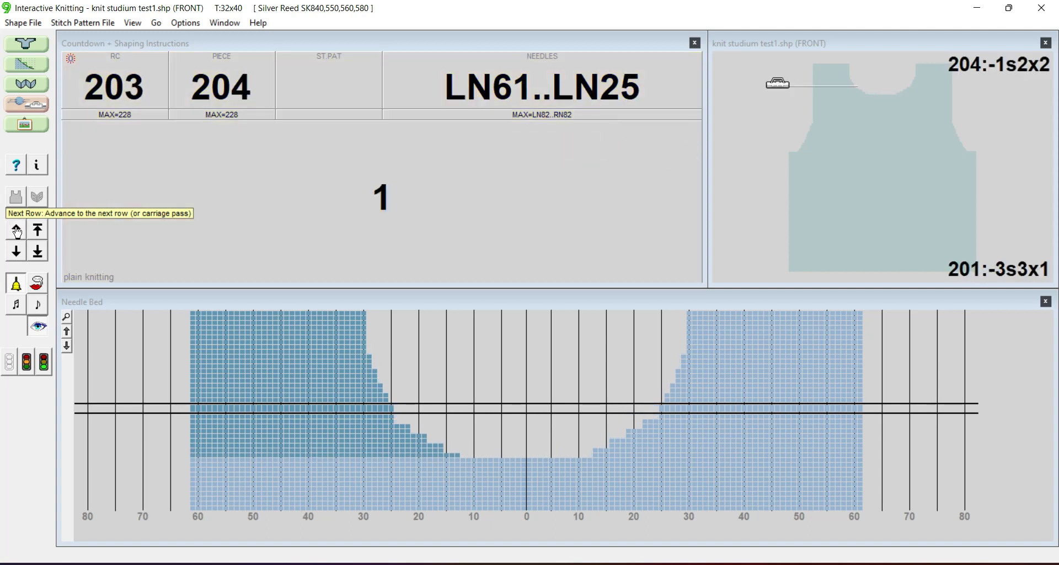
{"action": "left_click", "coordinate": [16, 231]}
{"action": "left_click", "coordinate": [16, 230]}
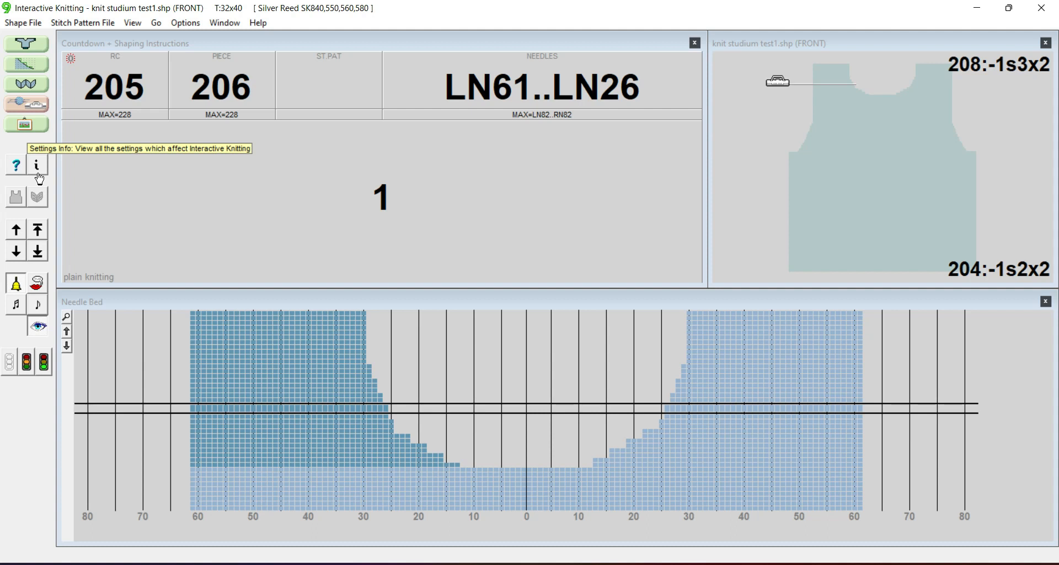
Jump to row 222 of the left shoulder and advance row by row to the end of the piece at row 228
{"action": "left_click", "coordinate": [821, 68]}
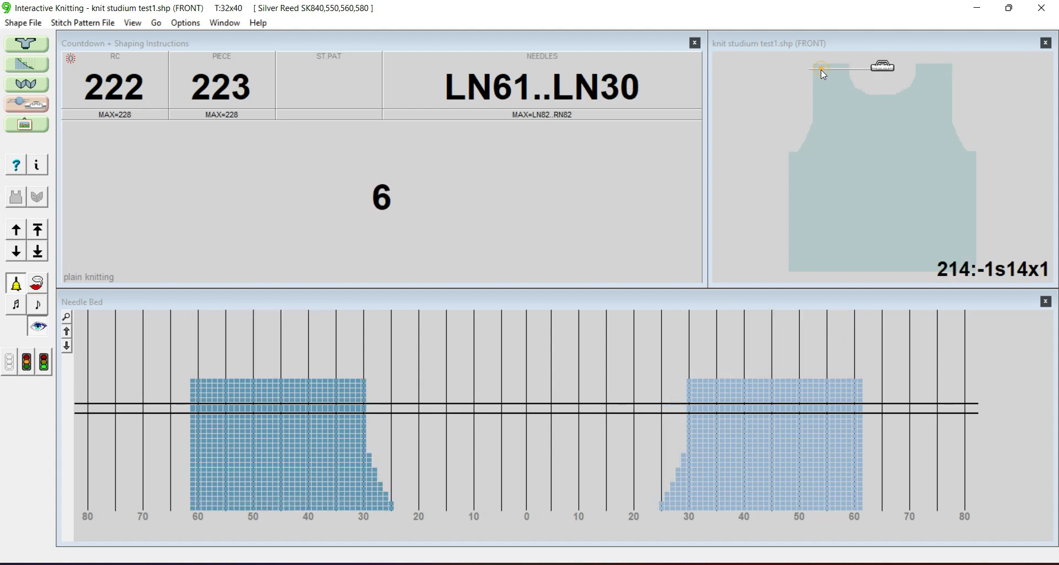
{"action": "left_click", "coordinate": [14, 232]}
{"action": "left_click", "coordinate": [14, 234]}
{"action": "left_click", "coordinate": [14, 235]}
{"action": "left_click", "coordinate": [14, 235]}
{"action": "left_click", "coordinate": [14, 235]}
{"action": "left_click", "coordinate": [13, 234]}
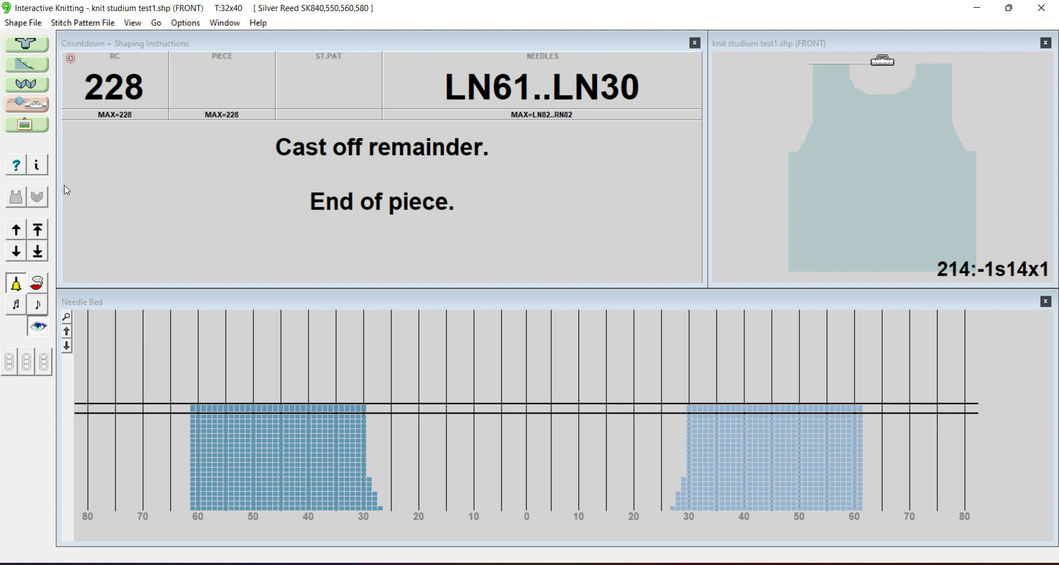
Reopen knit studium test1.shp and load the SLEEVE - LEFT piece, starting with the carriage at the right
{"action": "left_click", "coordinate": [26, 26]}
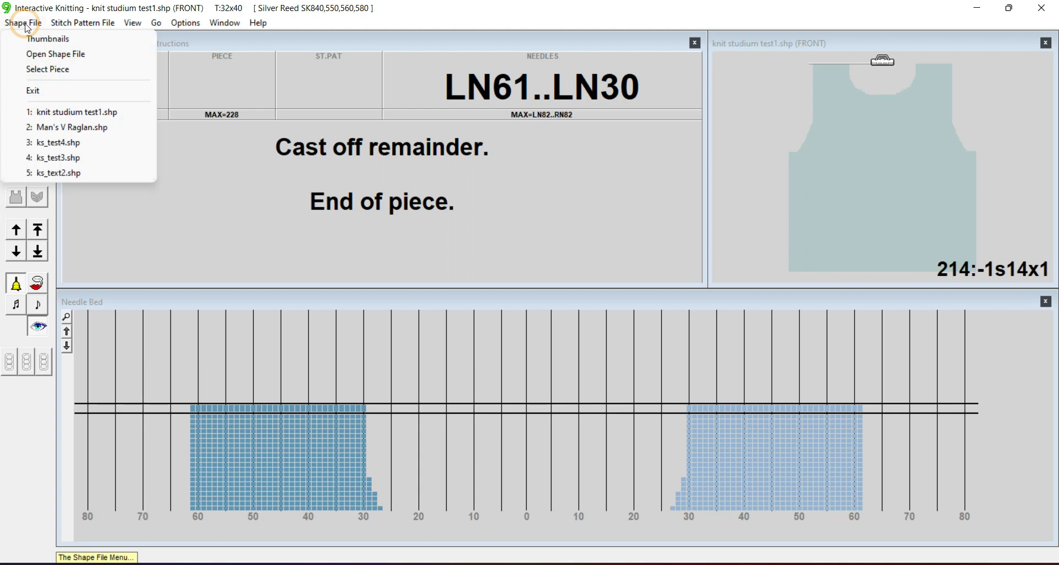
{"action": "left_click", "coordinate": [71, 58]}
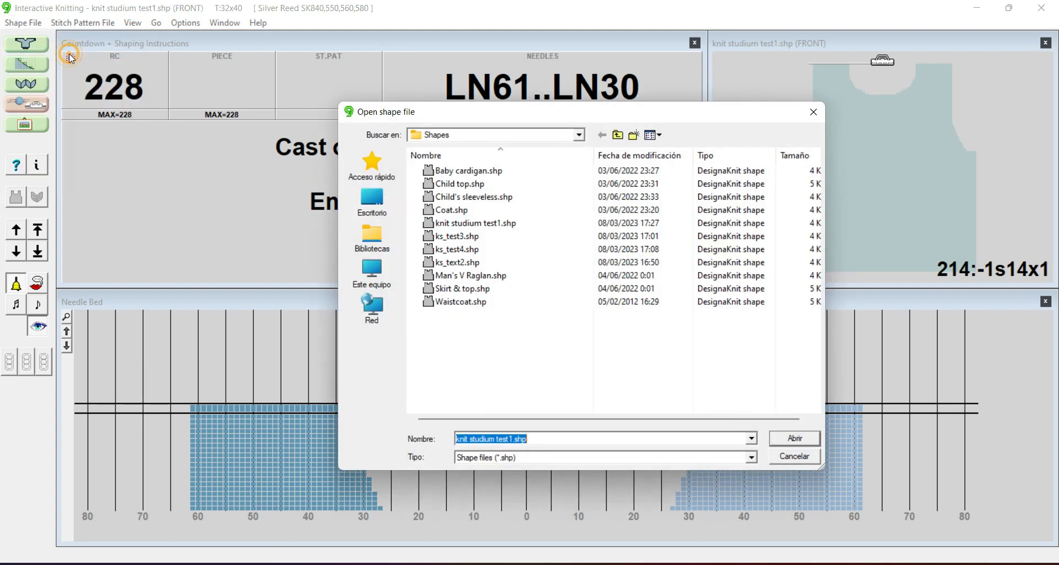
{"action": "left_click", "coordinate": [477, 223]}
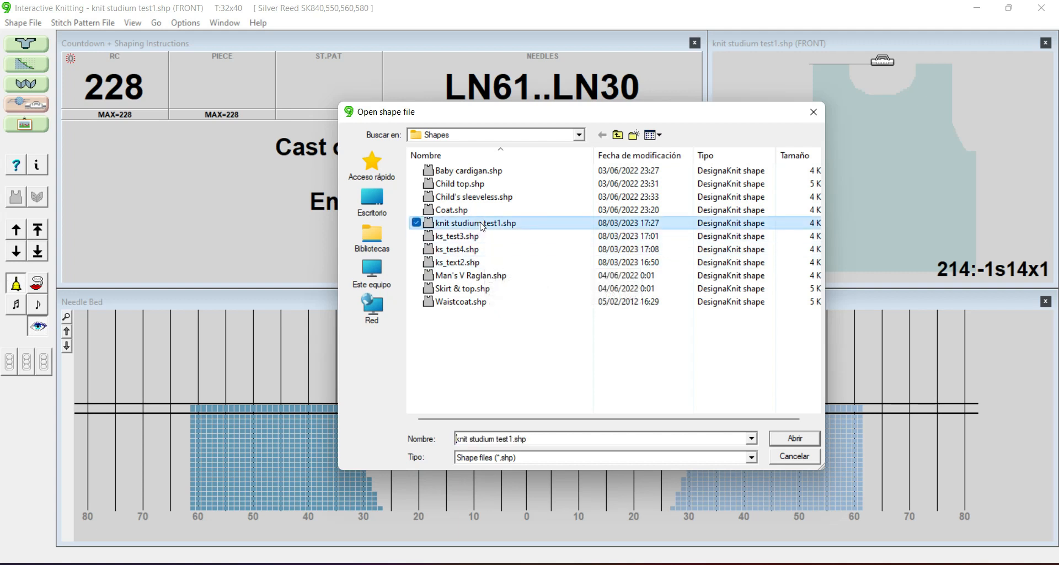
{"action": "left_click", "coordinate": [792, 439]}
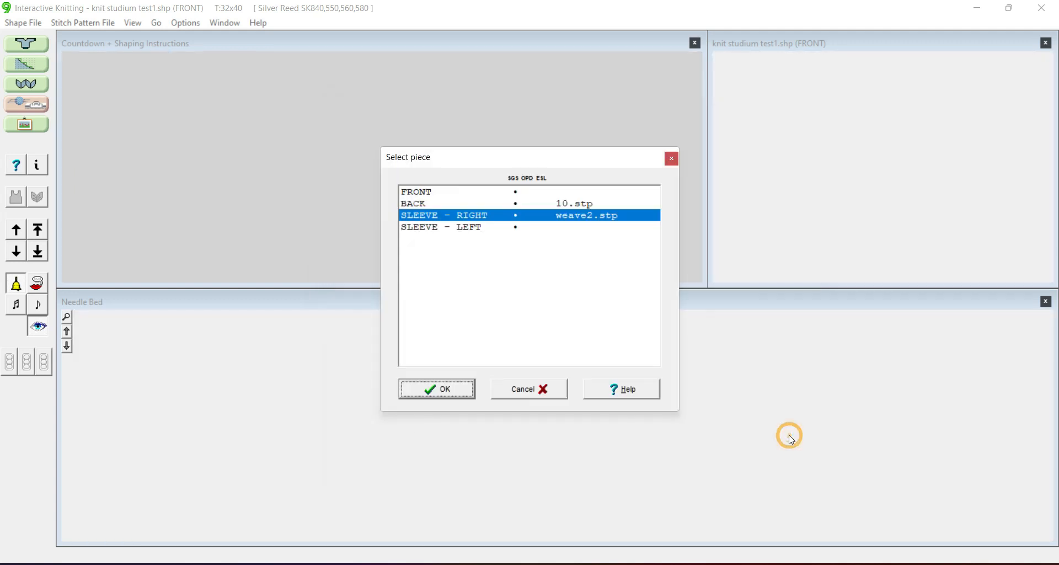
{"action": "left_click", "coordinate": [438, 228]}
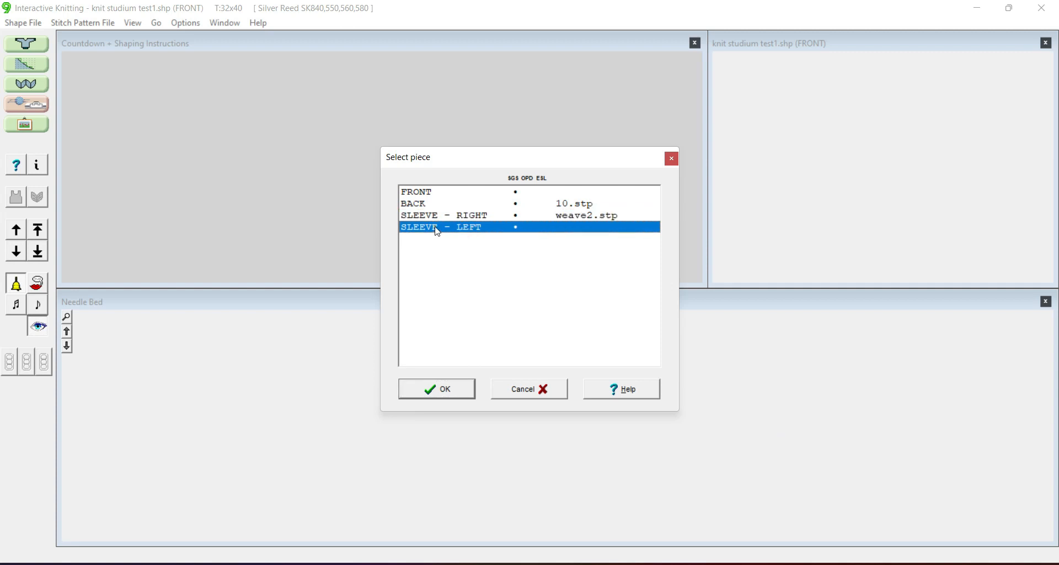
{"action": "left_click", "coordinate": [444, 395]}
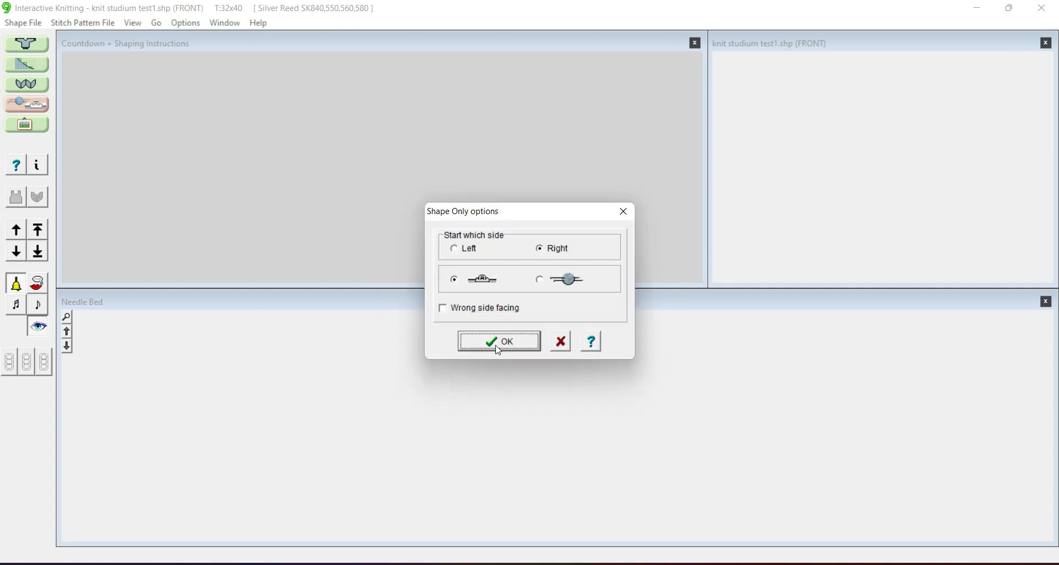
{"action": "left_click", "coordinate": [500, 345]}
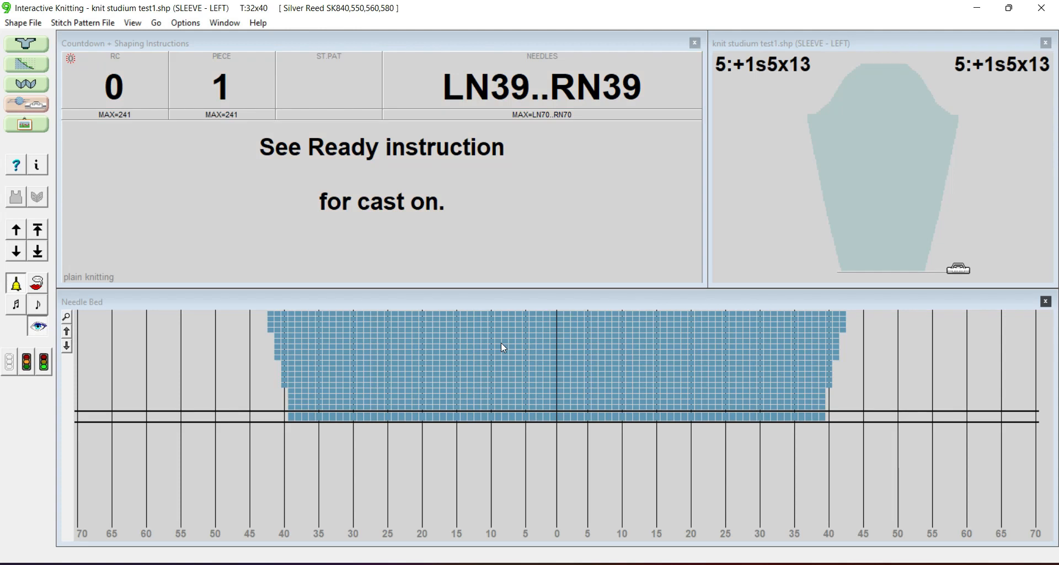
Check the left sleeve's Ready instruction for the cast-on and rib, and cancel the Silverlink 5 link search
{"action": "left_click", "coordinate": [28, 365]}
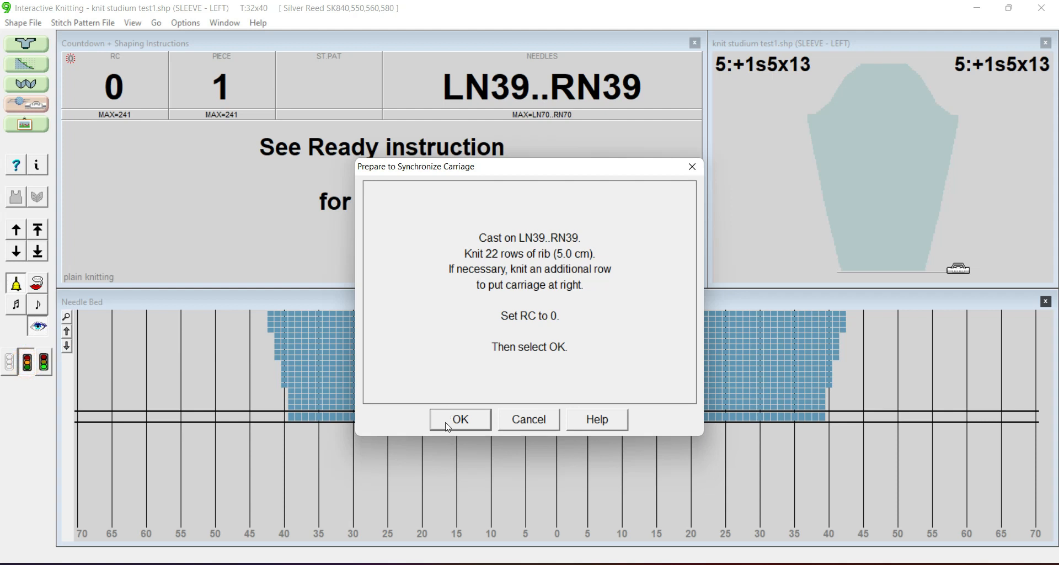
{"action": "left_click", "coordinate": [468, 418]}
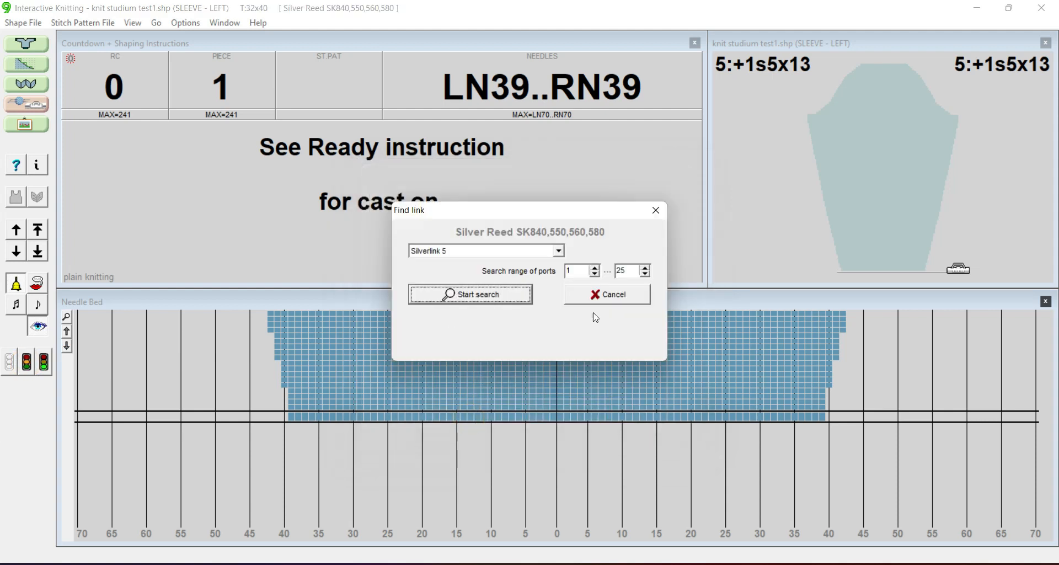
{"action": "left_click", "coordinate": [620, 300]}
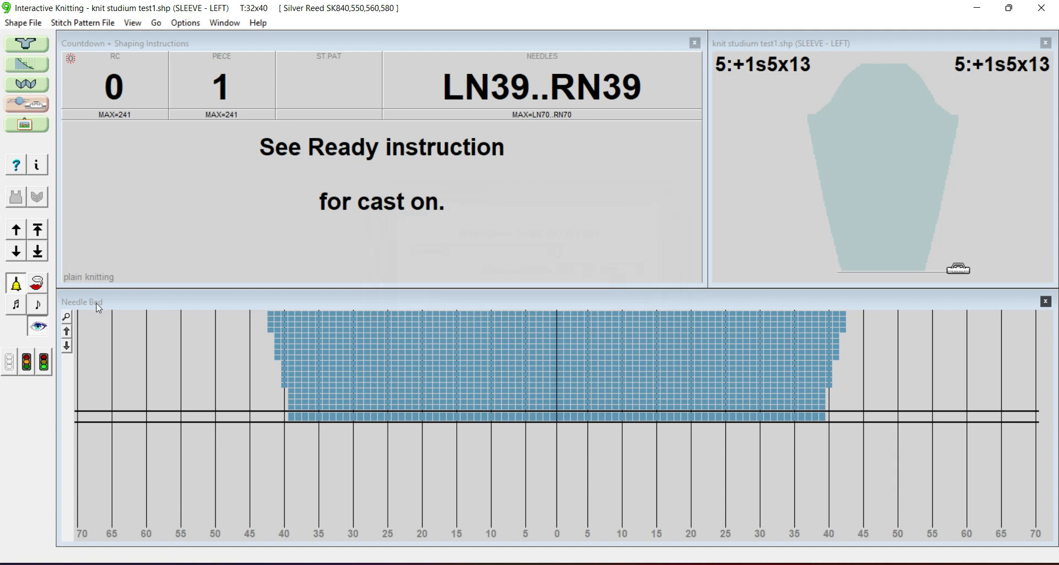
Advance the left sleeve row by row from the cast-on through the first single-stitch increases at row 5, up to row 7
{"action": "left_click", "coordinate": [16, 230]}
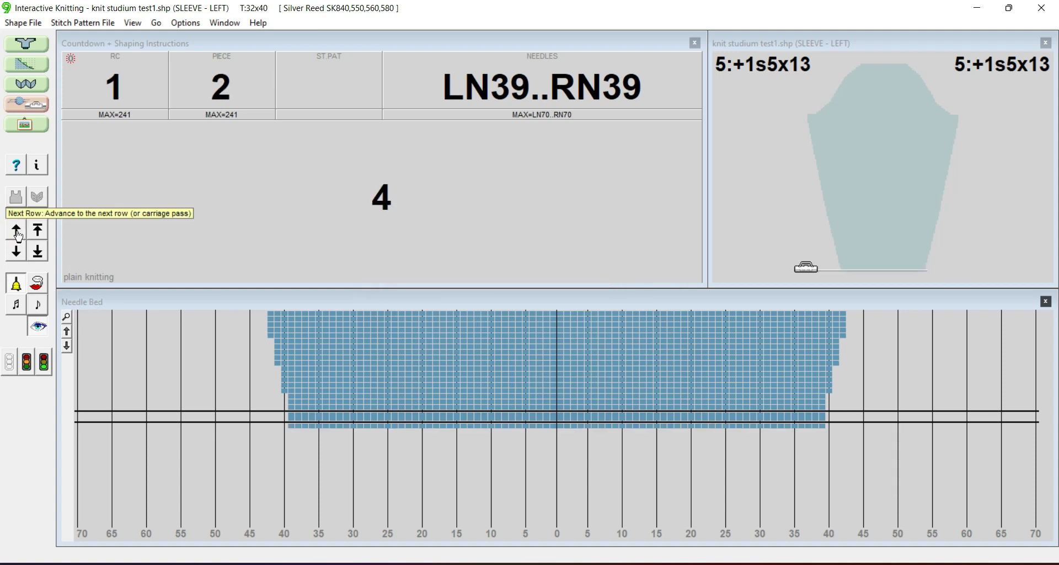
{"action": "left_click", "coordinate": [17, 234]}
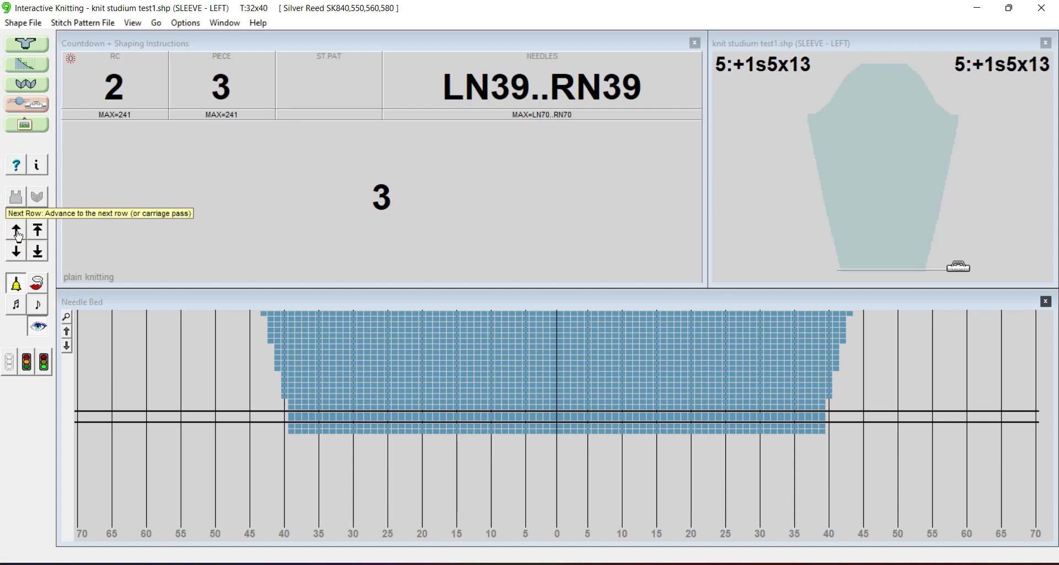
{"action": "left_click", "coordinate": [17, 234]}
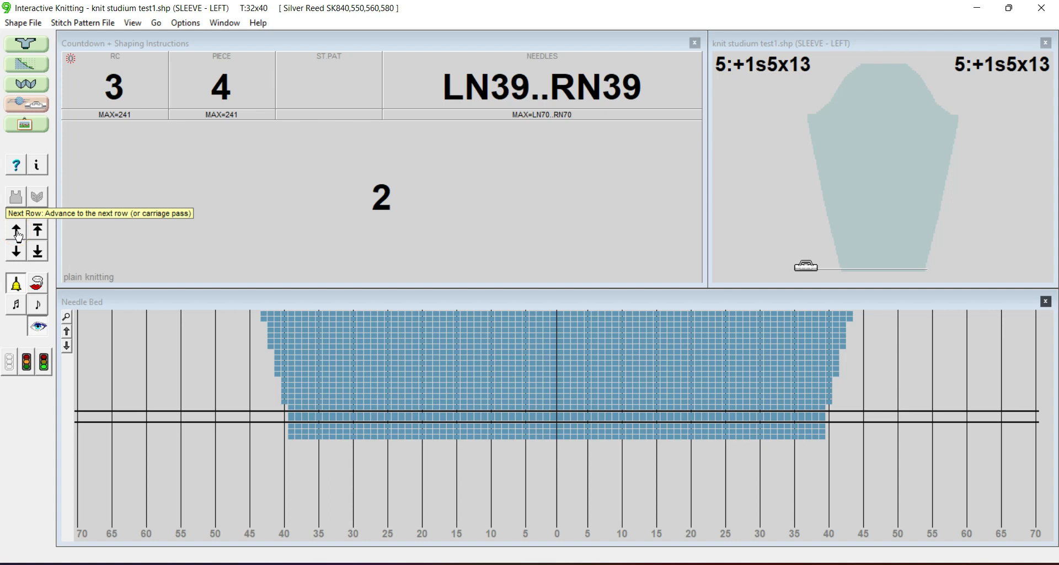
{"action": "left_click", "coordinate": [17, 234]}
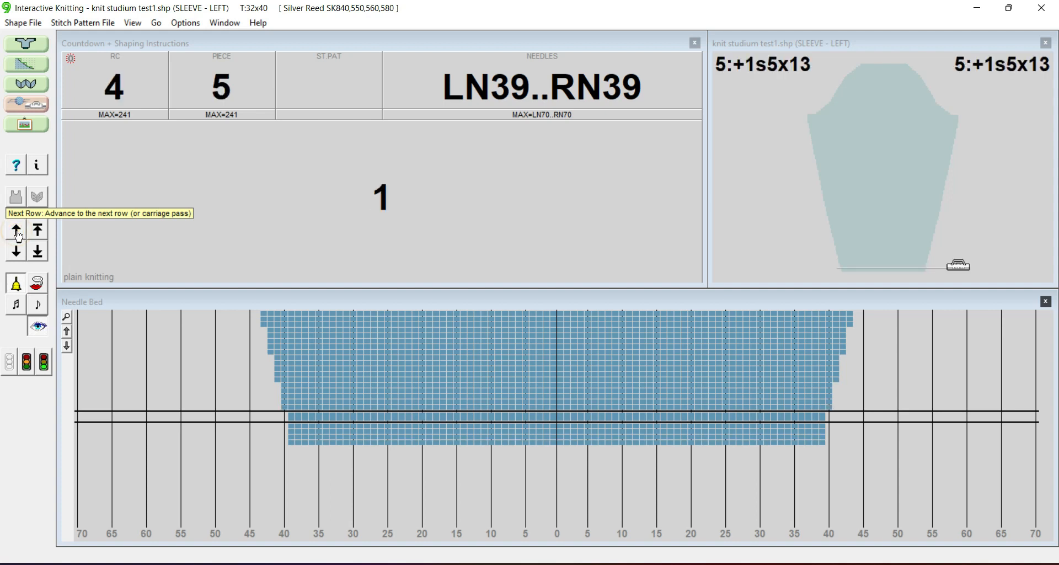
{"action": "left_click", "coordinate": [18, 234]}
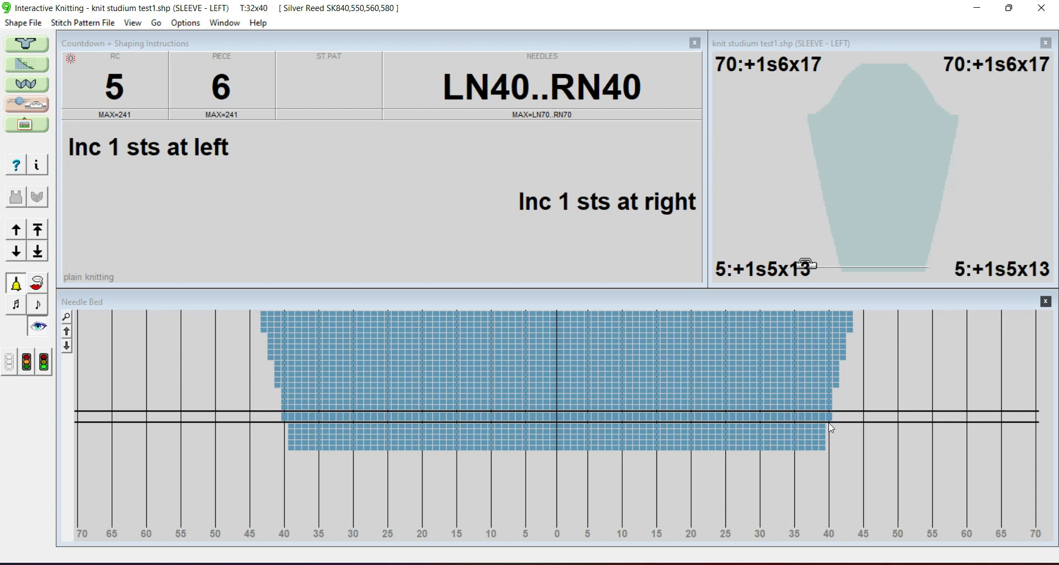
{"action": "left_click", "coordinate": [16, 230]}
{"action": "left_click", "coordinate": [16, 229]}
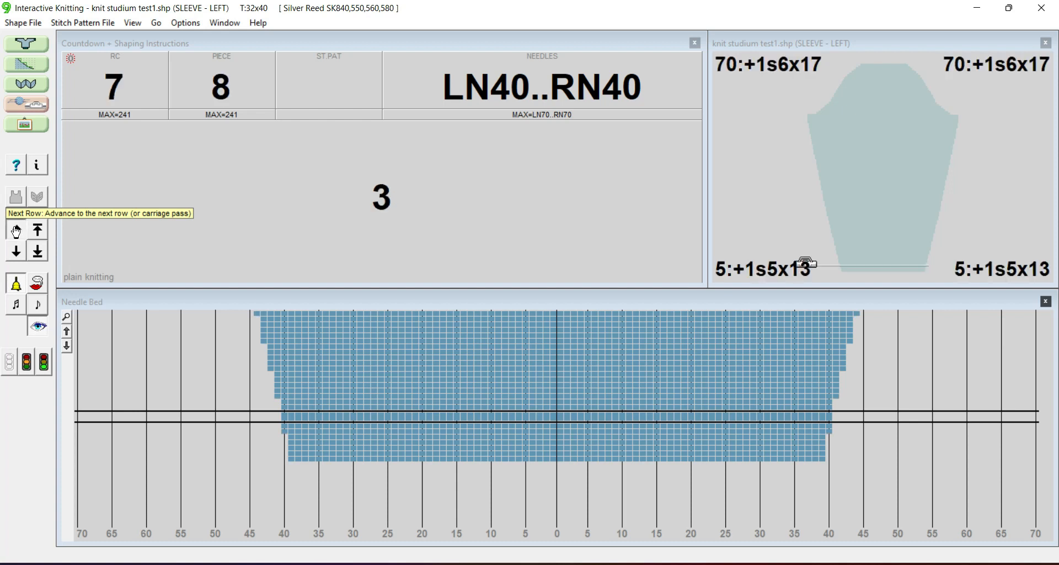
Advance the left sleeve row by row to the next single-stitch increases at row 10
{"action": "left_click", "coordinate": [16, 230]}
{"action": "left_click", "coordinate": [16, 230]}
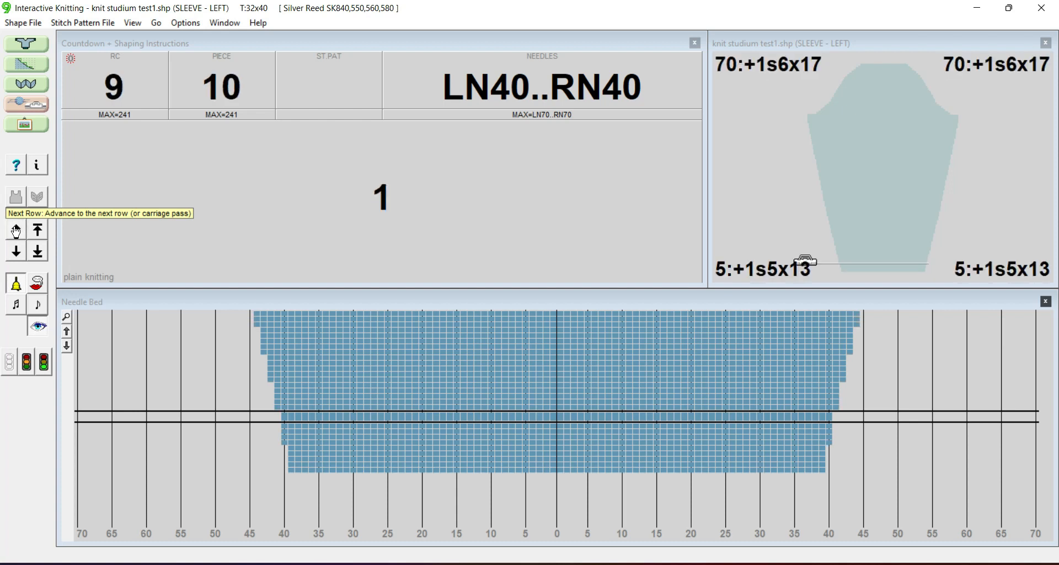
{"action": "left_click", "coordinate": [16, 230]}
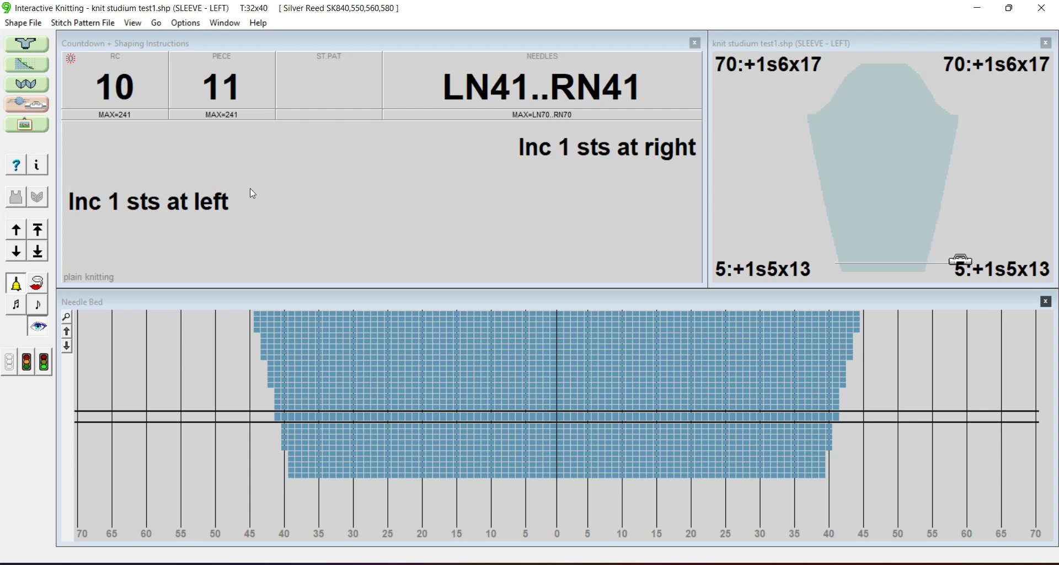
Jump to row 177 just below the left sleeve's cap and advance row by row to row 181
{"action": "left_click", "coordinate": [812, 119]}
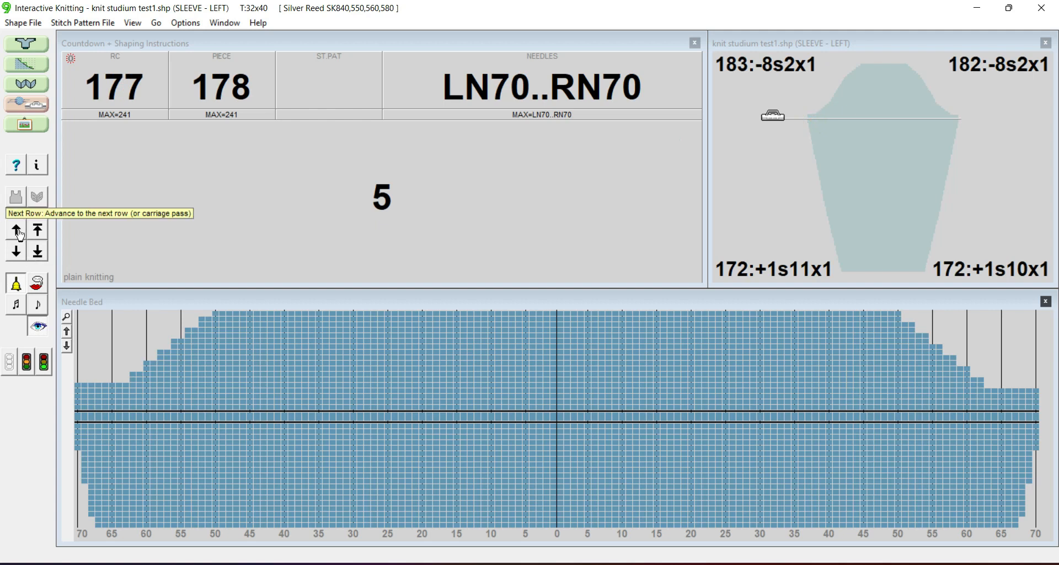
{"action": "left_click", "coordinate": [18, 233]}
{"action": "left_click", "coordinate": [18, 233]}
{"action": "left_click", "coordinate": [18, 233]}
{"action": "left_click", "coordinate": [19, 233]}
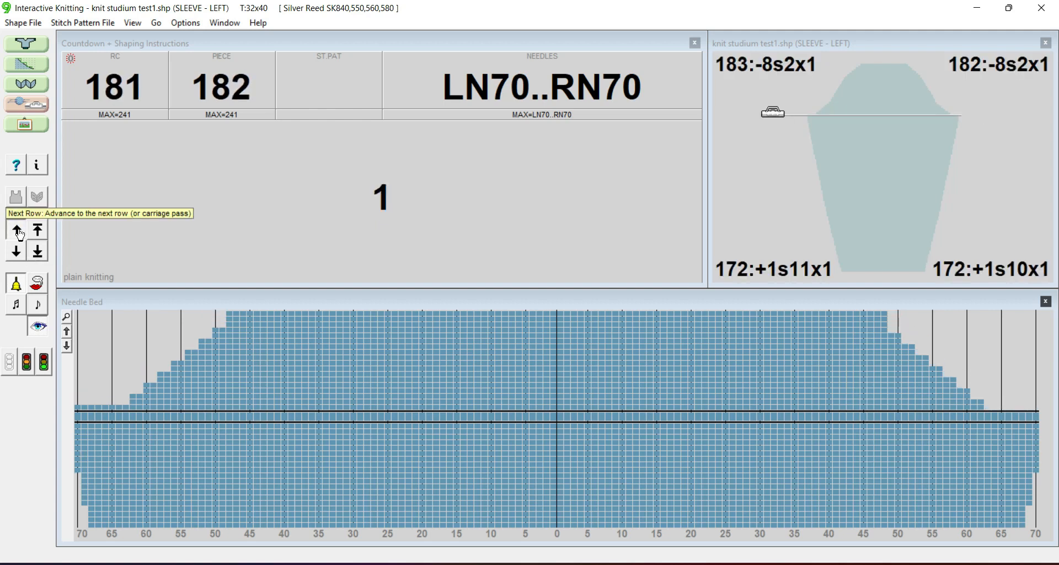
Advance the left sleeve through the 8-stitch decreases at rows 182 and 183 and the following 2-stitch decreases up to row 188
{"action": "left_click", "coordinate": [18, 234]}
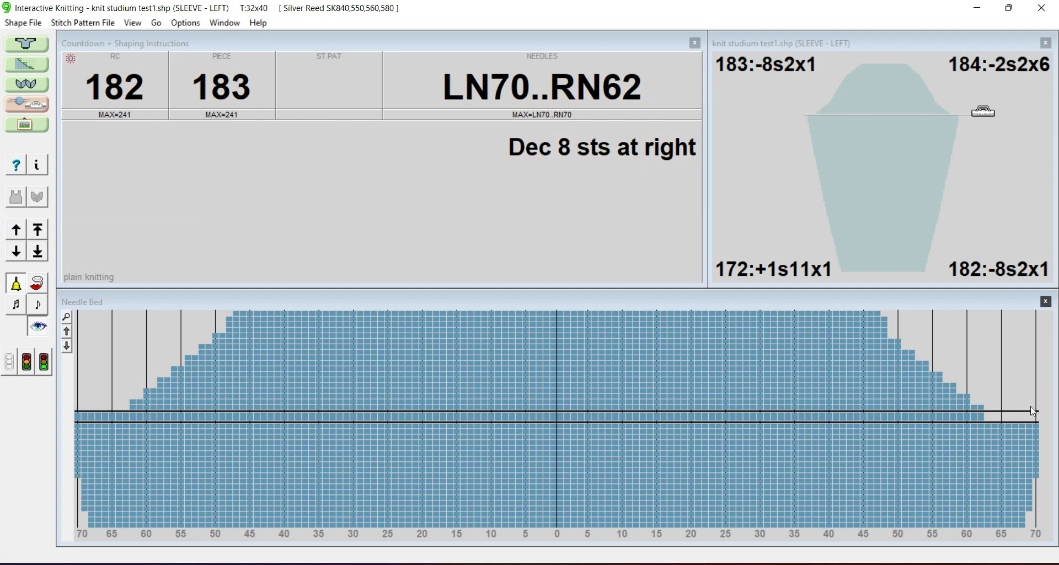
{"action": "left_click", "coordinate": [16, 234]}
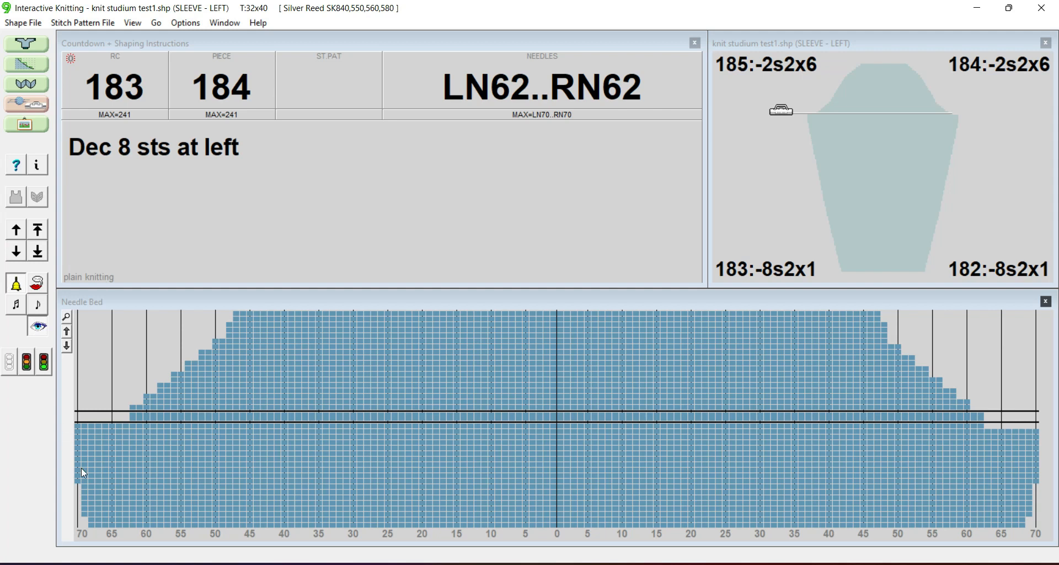
{"action": "left_click", "coordinate": [16, 230]}
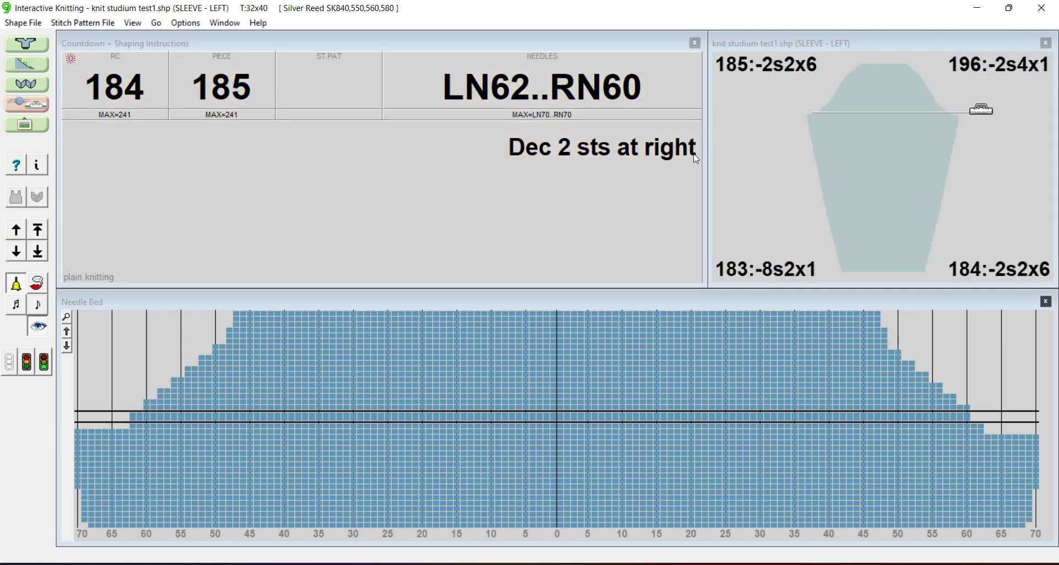
{"action": "left_click", "coordinate": [16, 231]}
{"action": "left_click", "coordinate": [16, 231]}
{"action": "left_click", "coordinate": [15, 234]}
{"action": "left_click", "coordinate": [15, 234]}
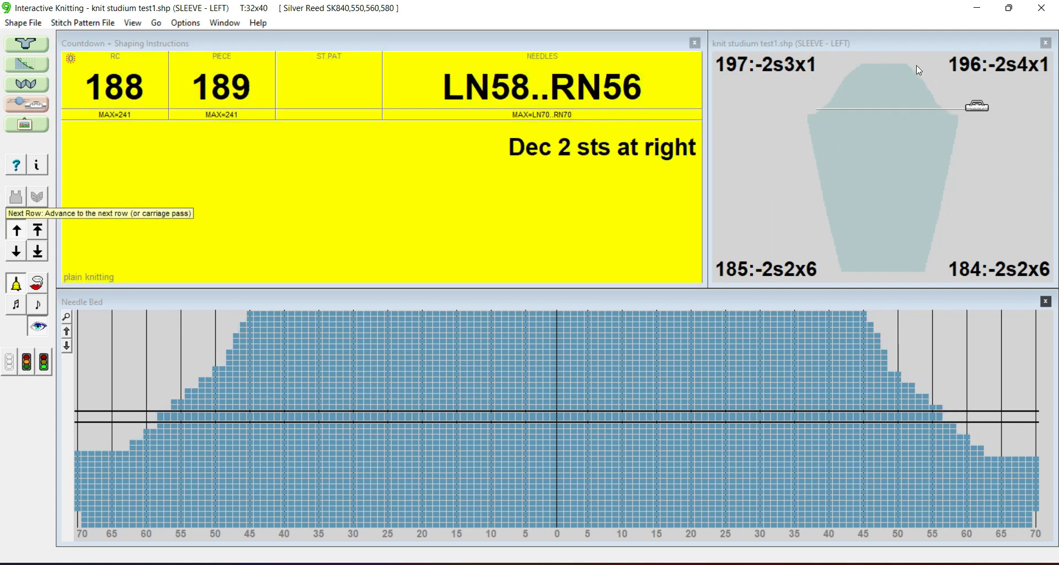
Jump to row 234 near the top of the sleeve cap and advance row by row to the end of the piece at row 241
{"action": "left_click", "coordinate": [888, 68]}
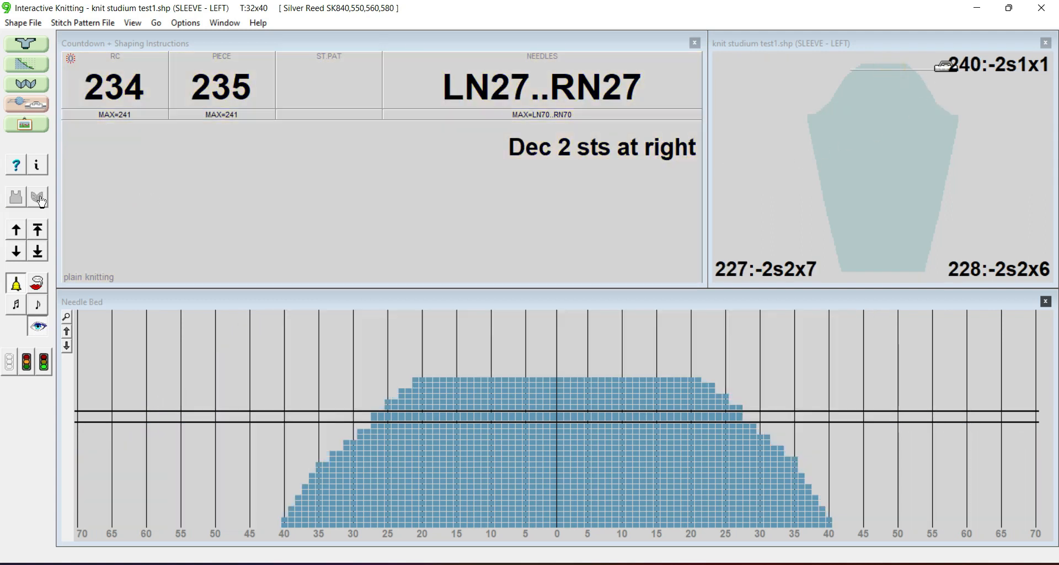
{"action": "left_click", "coordinate": [18, 230]}
{"action": "left_click", "coordinate": [20, 231]}
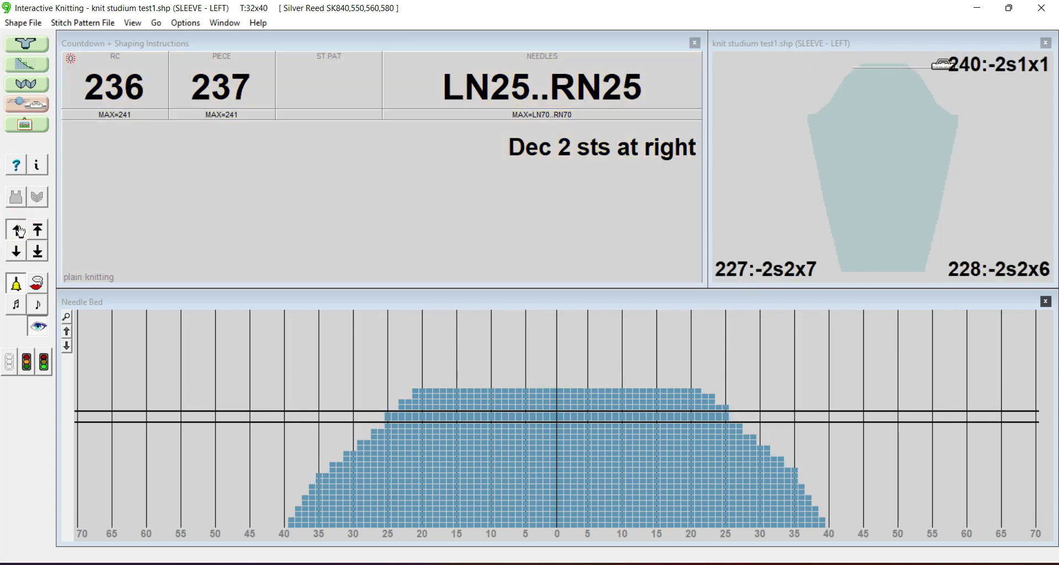
{"action": "left_click", "coordinate": [20, 231]}
{"action": "left_click", "coordinate": [20, 231]}
{"action": "left_click", "coordinate": [20, 231]}
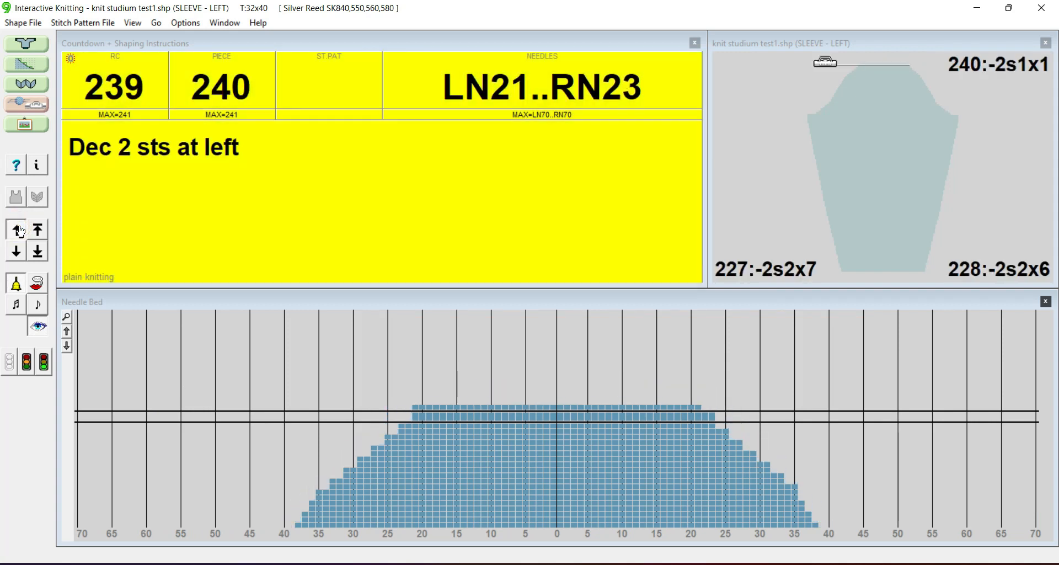
{"action": "left_click", "coordinate": [20, 231]}
{"action": "left_click", "coordinate": [20, 231]}
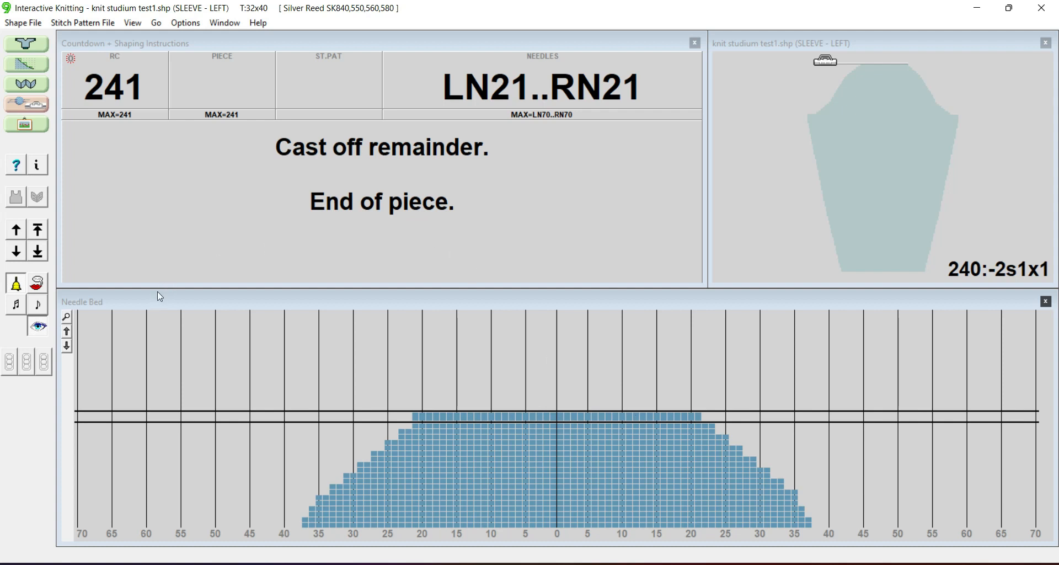
Reopen knit studium test1.shp and load the BACK piece integrated with its stitch pattern 10.stp
{"action": "left_click", "coordinate": [17, 199]}
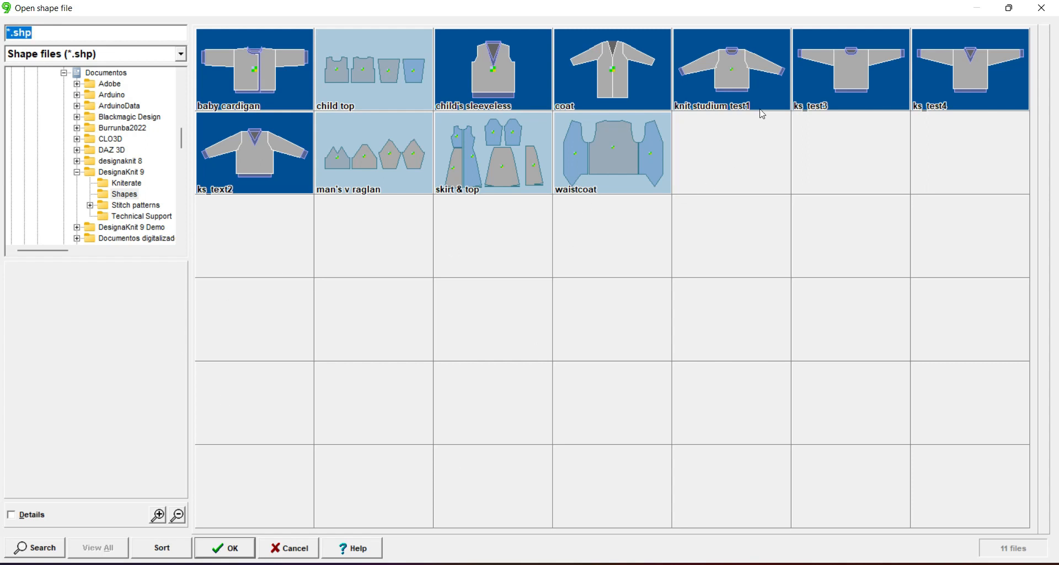
{"action": "left_click", "coordinate": [736, 73]}
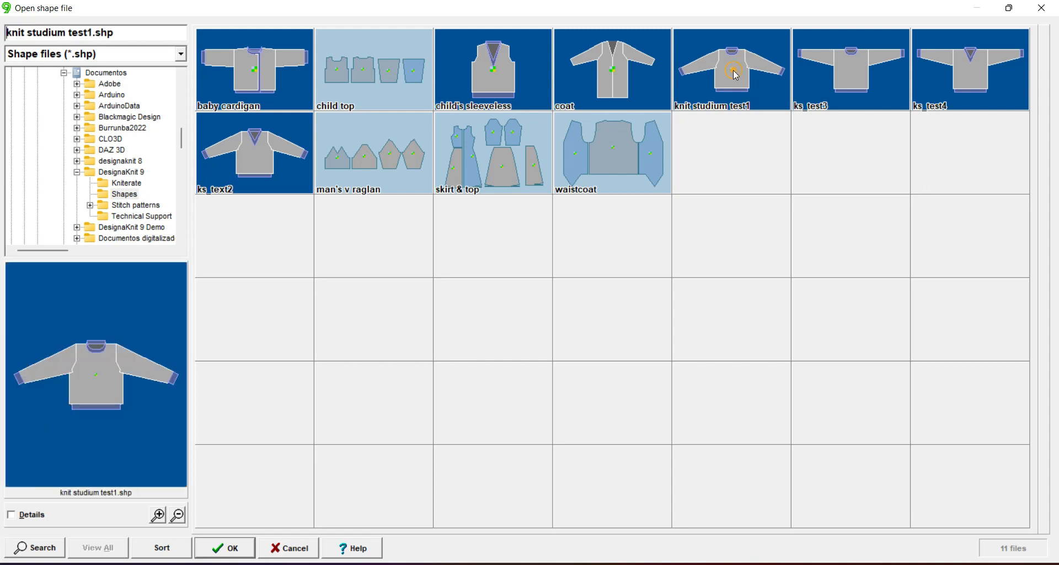
{"action": "left_click", "coordinate": [225, 549]}
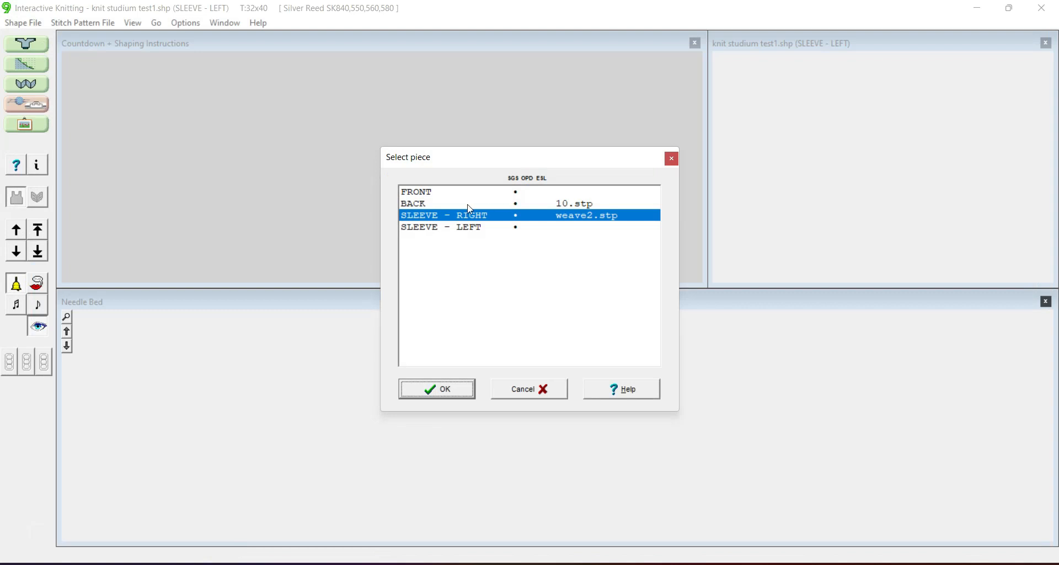
{"action": "left_click", "coordinate": [433, 208]}
{"action": "left_click", "coordinate": [447, 393]}
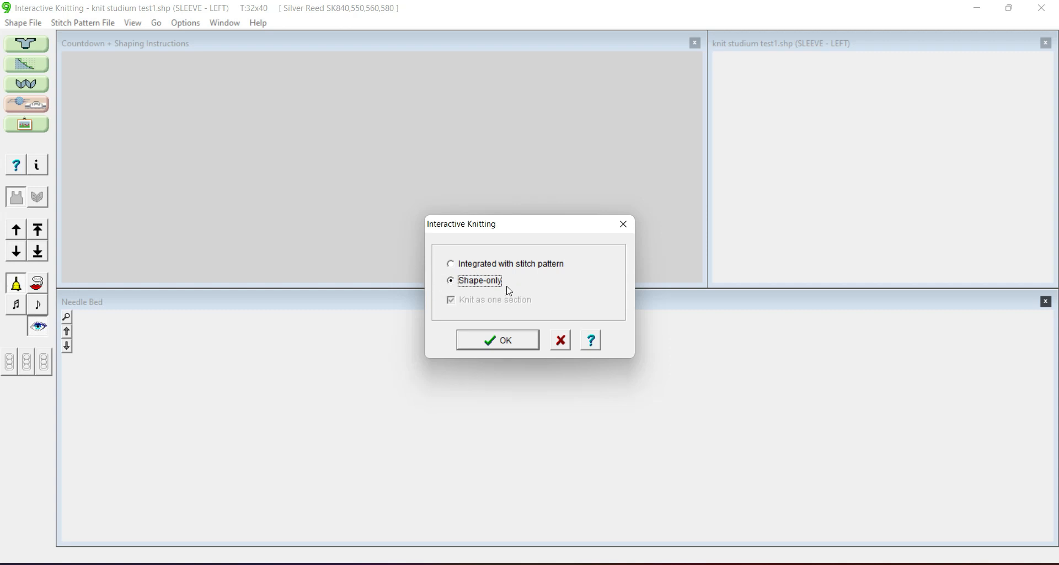
{"action": "left_click", "coordinate": [451, 265]}
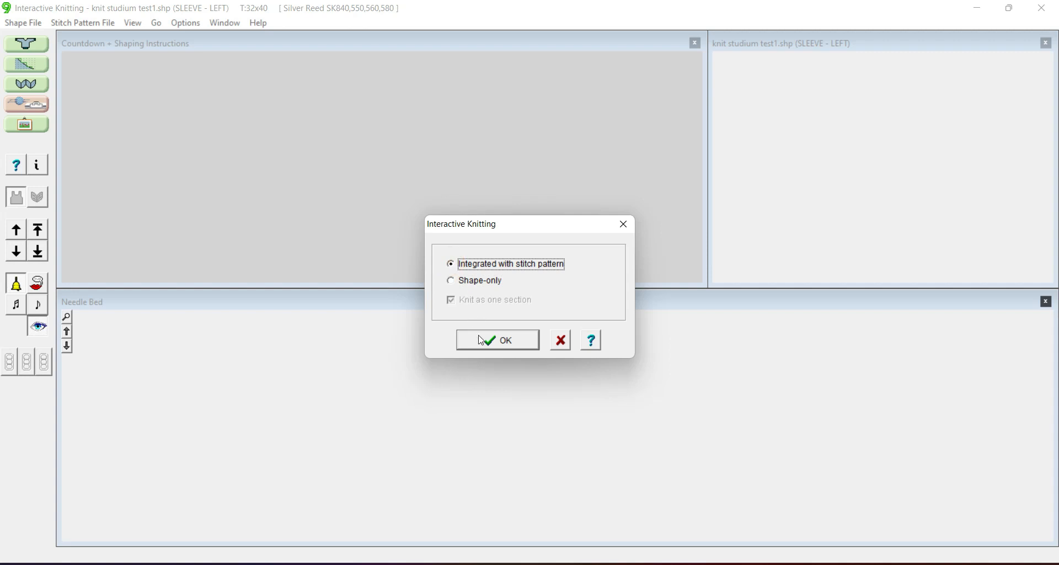
{"action": "left_click", "coordinate": [503, 342]}
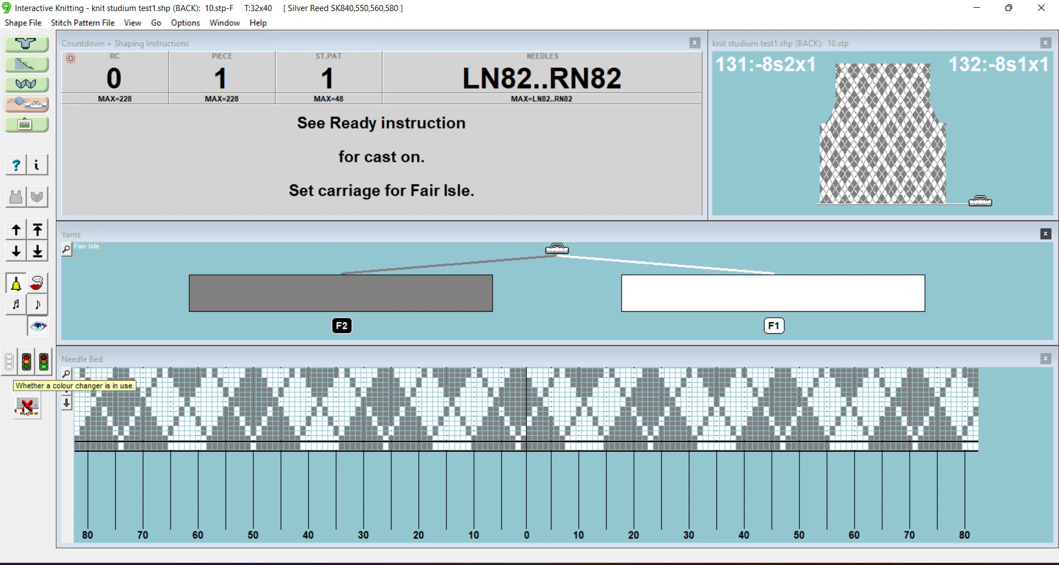
Check and cancel the back's Ready instruction for the cast-on and rib, and advance the Fair Isle rows up to row 8
{"action": "left_click", "coordinate": [26, 362]}
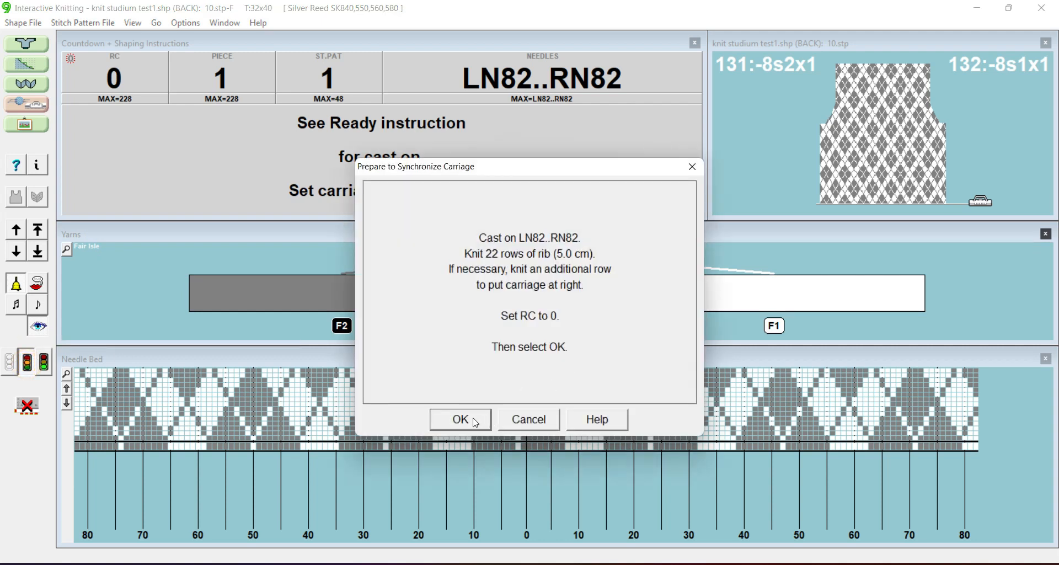
{"action": "left_click", "coordinate": [516, 421]}
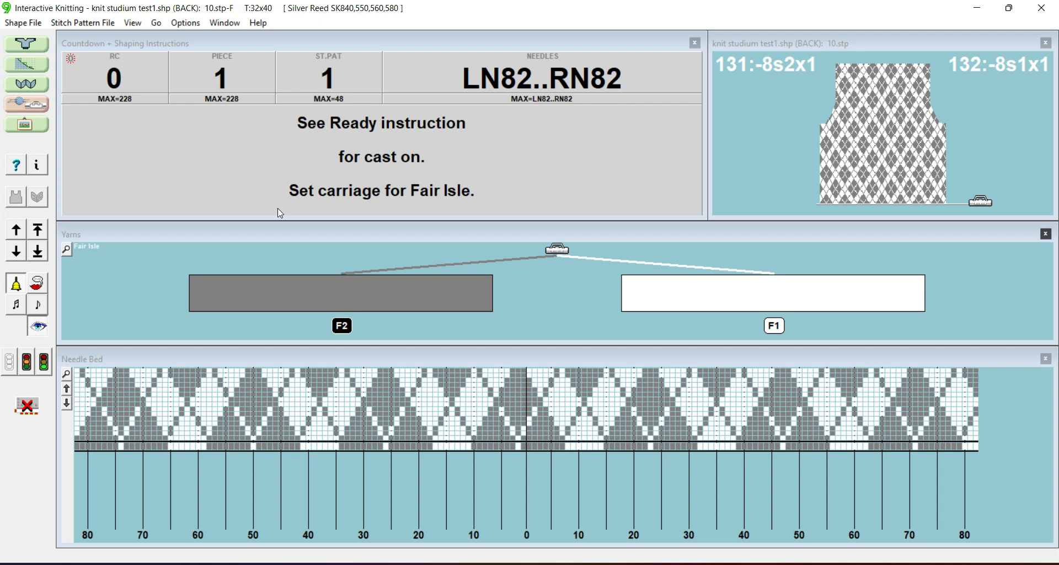
{"action": "left_click", "coordinate": [17, 233]}
{"action": "left_click", "coordinate": [17, 233]}
{"action": "left_click", "coordinate": [17, 233]}
{"action": "left_click", "coordinate": [17, 233]}
{"action": "left_click", "coordinate": [17, 233]}
{"action": "left_click", "coordinate": [17, 233]}
{"action": "left_click", "coordinate": [18, 233]}
{"action": "left_click", "coordinate": [17, 232]}
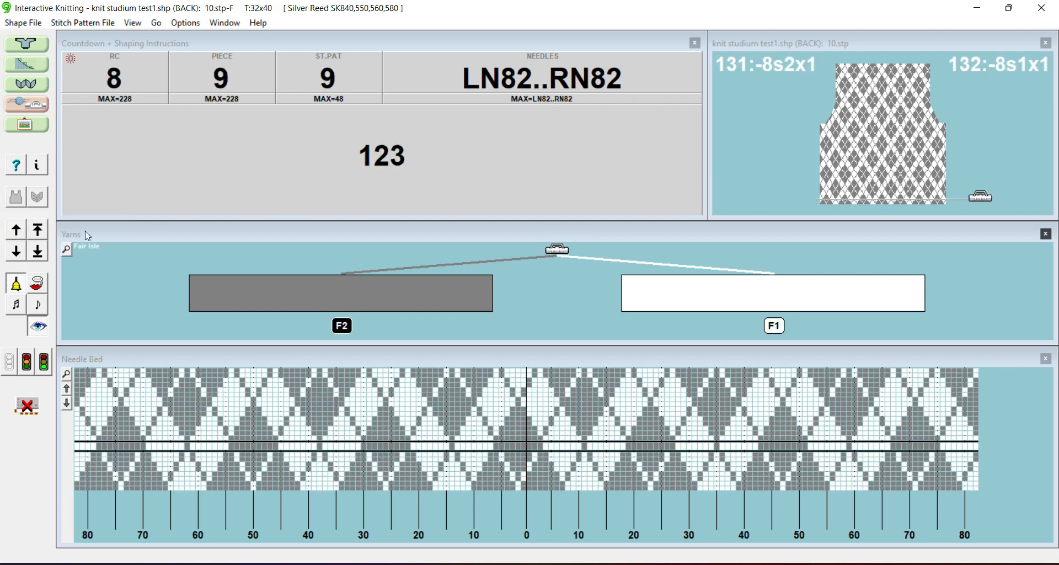
Jump to row 122 below the back's armholes and advance row by row through the 8-stitch decreases from row 131
{"action": "left_click", "coordinate": [826, 130]}
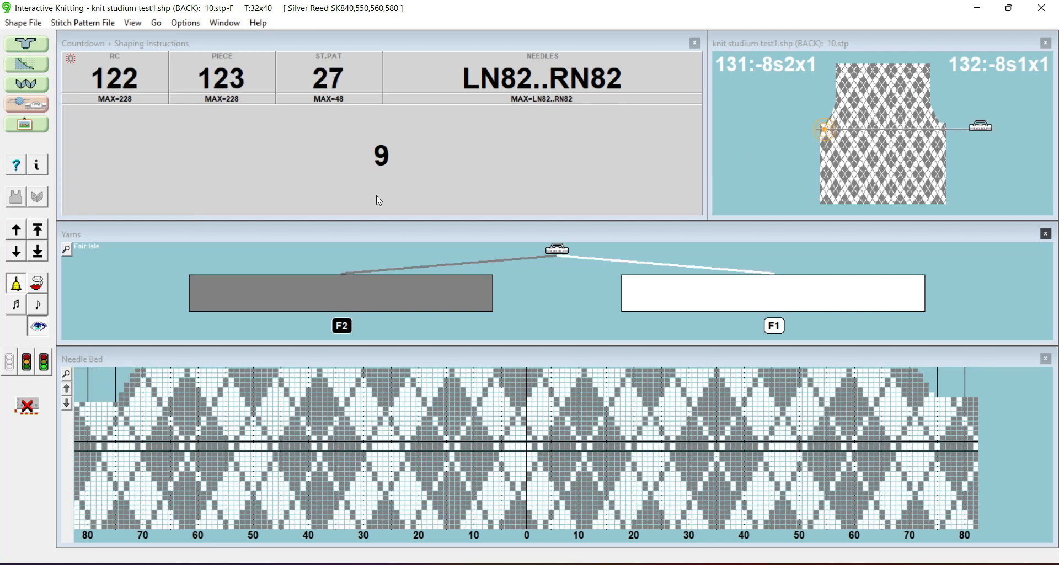
{"action": "left_click", "coordinate": [17, 234]}
{"action": "left_click", "coordinate": [18, 234]}
{"action": "left_click", "coordinate": [18, 233]}
{"action": "left_click", "coordinate": [18, 234]}
{"action": "left_click", "coordinate": [18, 235]}
{"action": "left_click", "coordinate": [18, 234]}
{"action": "left_click", "coordinate": [18, 234]}
{"action": "left_click", "coordinate": [19, 234]}
{"action": "left_click", "coordinate": [18, 234]}
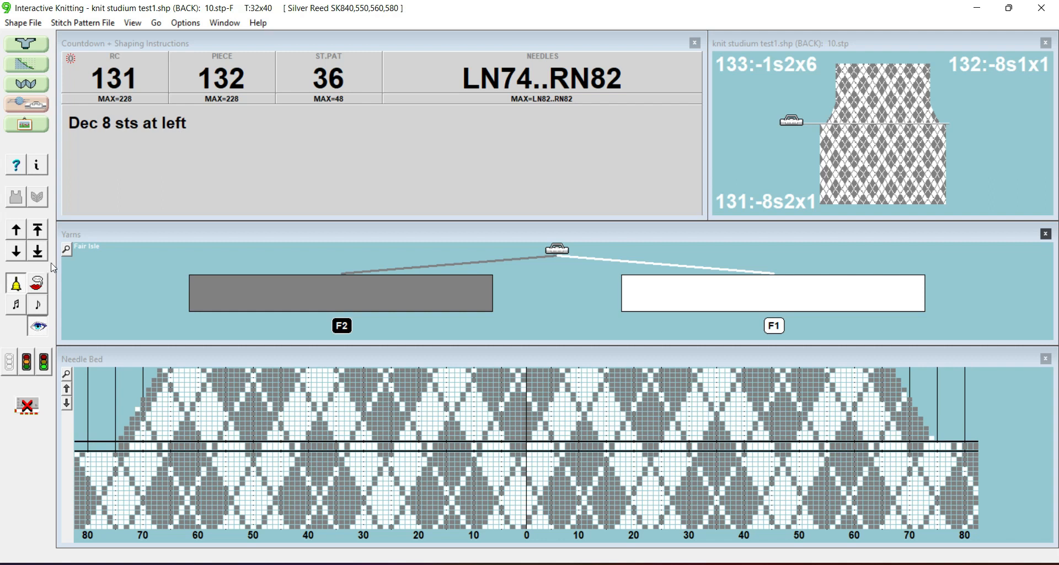
{"action": "left_click", "coordinate": [19, 233]}
{"action": "left_click", "coordinate": [18, 233]}
{"action": "left_click", "coordinate": [18, 232]}
{"action": "left_click", "coordinate": [18, 232]}
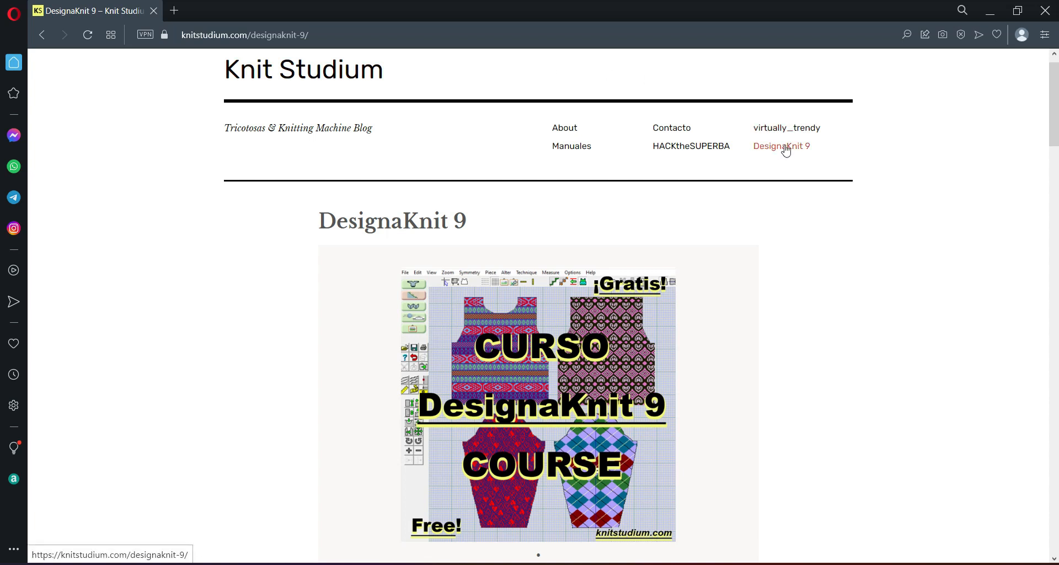
Switch to the browser and look through the DesignaKnit 9 page on knitstudium.com down to the tutorial and stitch pattern download links
{"action": "scroll", "coordinate": [806, 243], "scroll_direction": "down", "scroll_amount": 15}
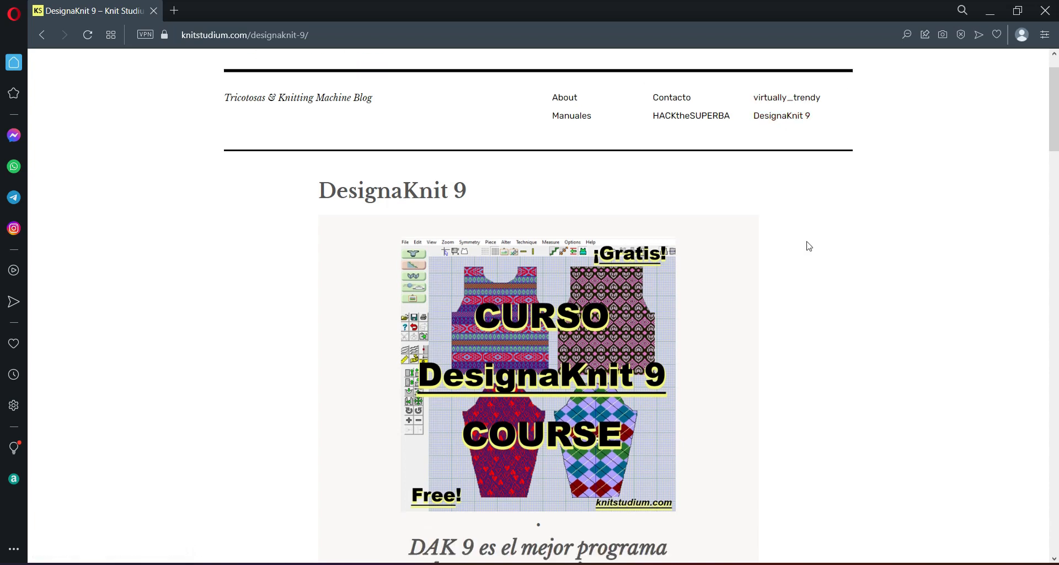
{"action": "scroll", "coordinate": [806, 244], "scroll_direction": "down", "scroll_amount": 11}
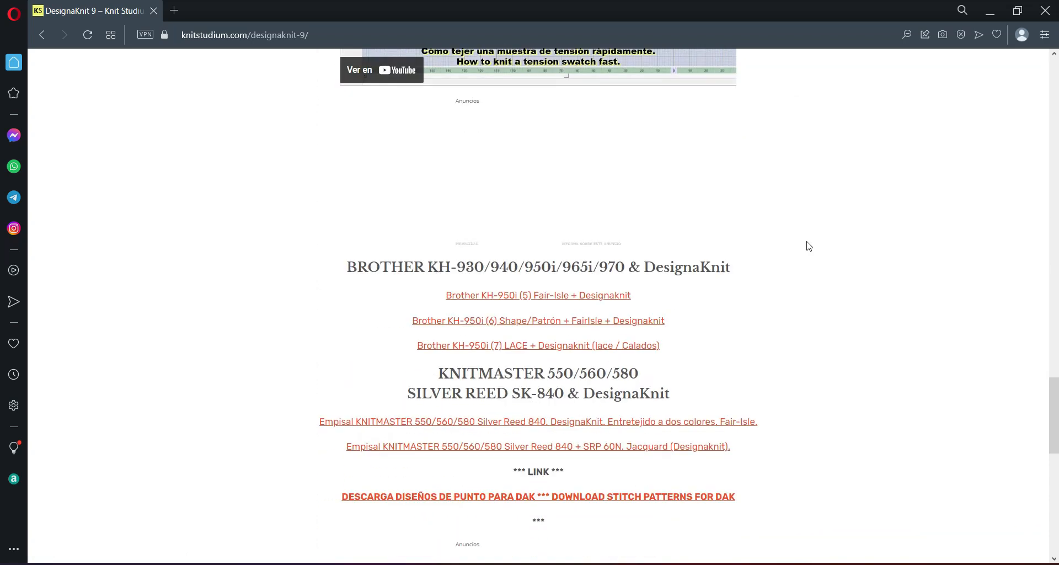